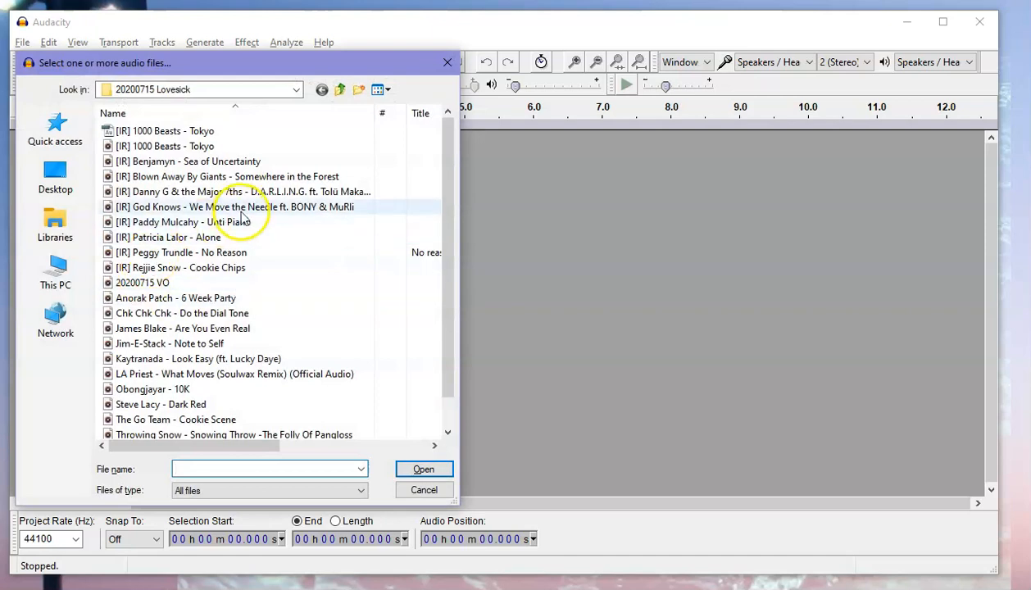
# Open the audio file [IR] Paddy Mulcahy - Unti Piano and select its ending from about 5:48 to 6:13.
pyautogui.click(196, 232)
pyautogui.click(423, 469)
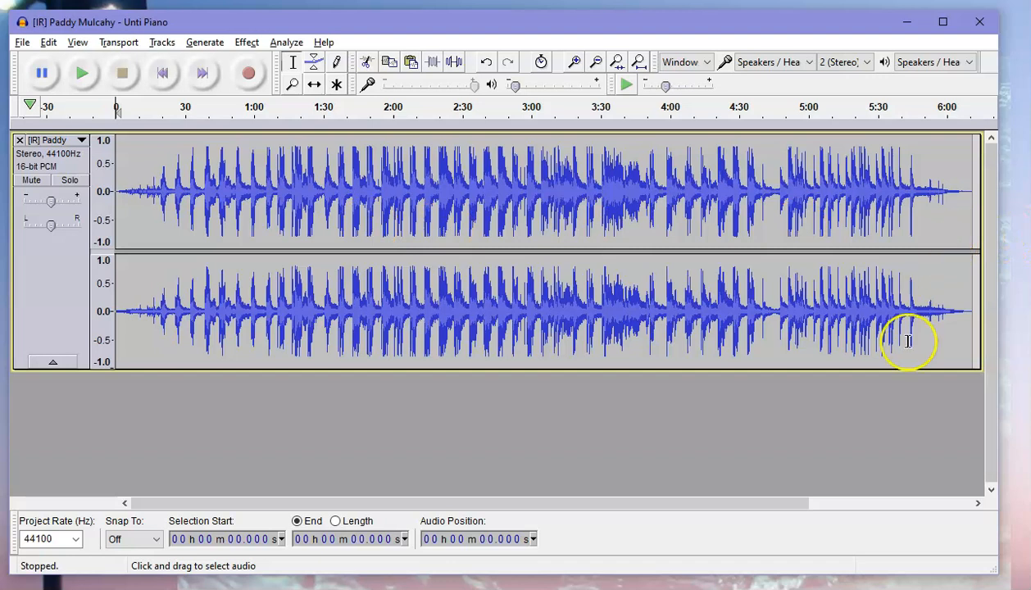
pyautogui.moveTo(922, 355); pyautogui.dragTo(975, 343)
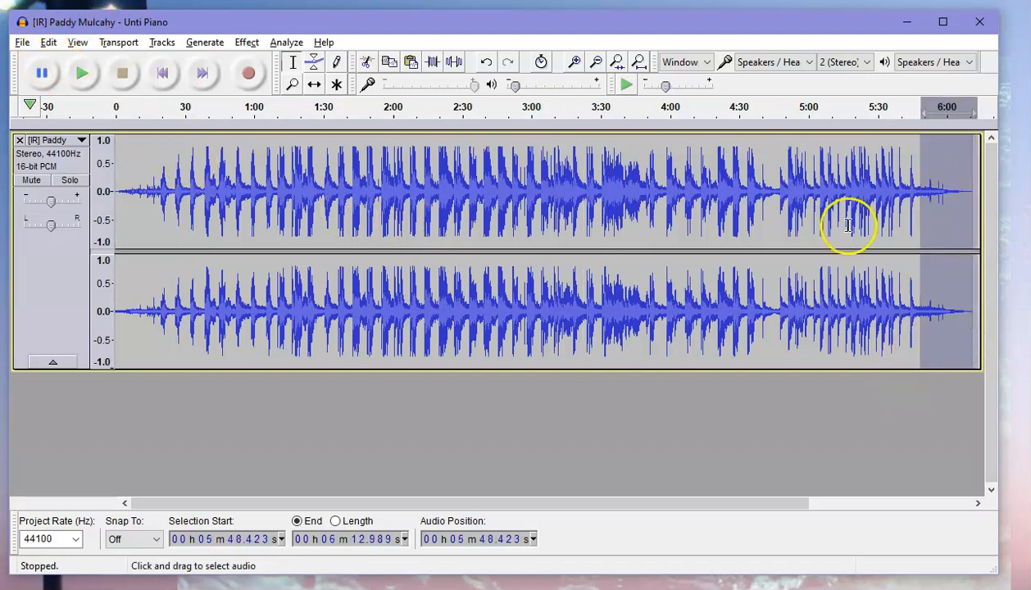
pyautogui.click(818, 376)
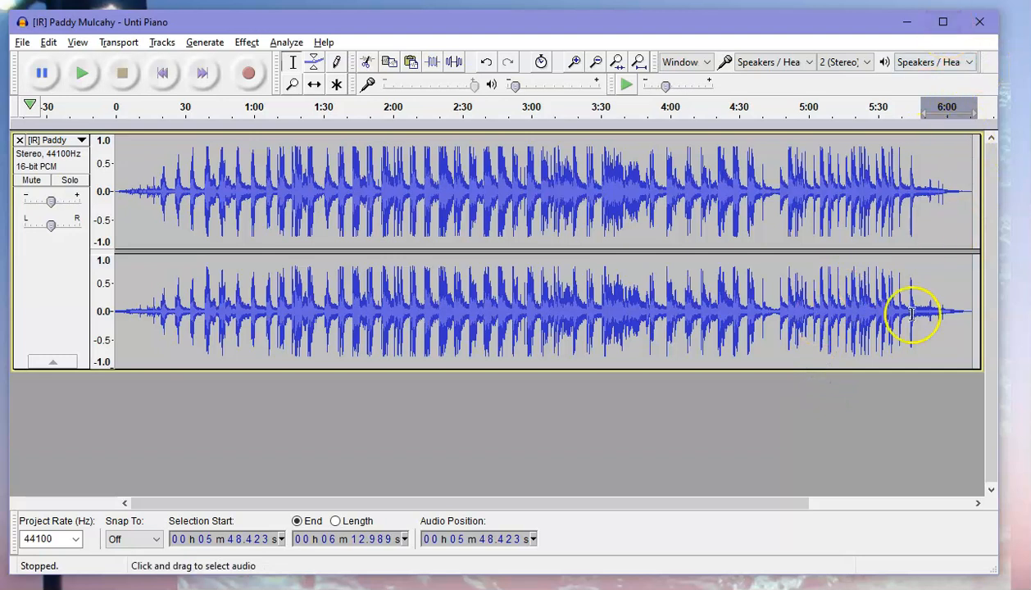
# Shrink the piano track's height so more room is free below it.
pyautogui.click(598, 65)
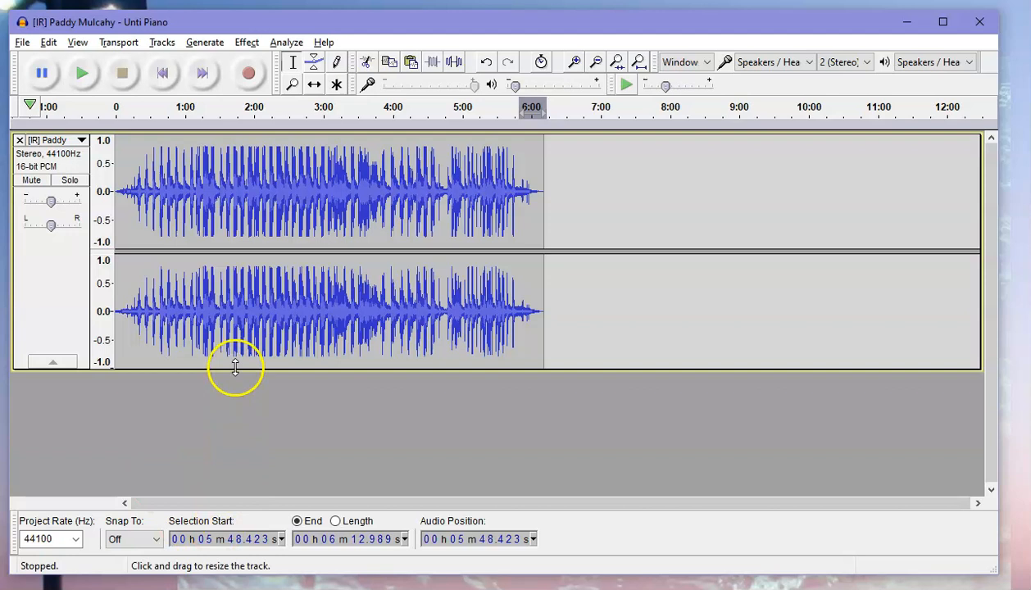
pyautogui.moveTo(236, 370); pyautogui.dragTo(248, 268)
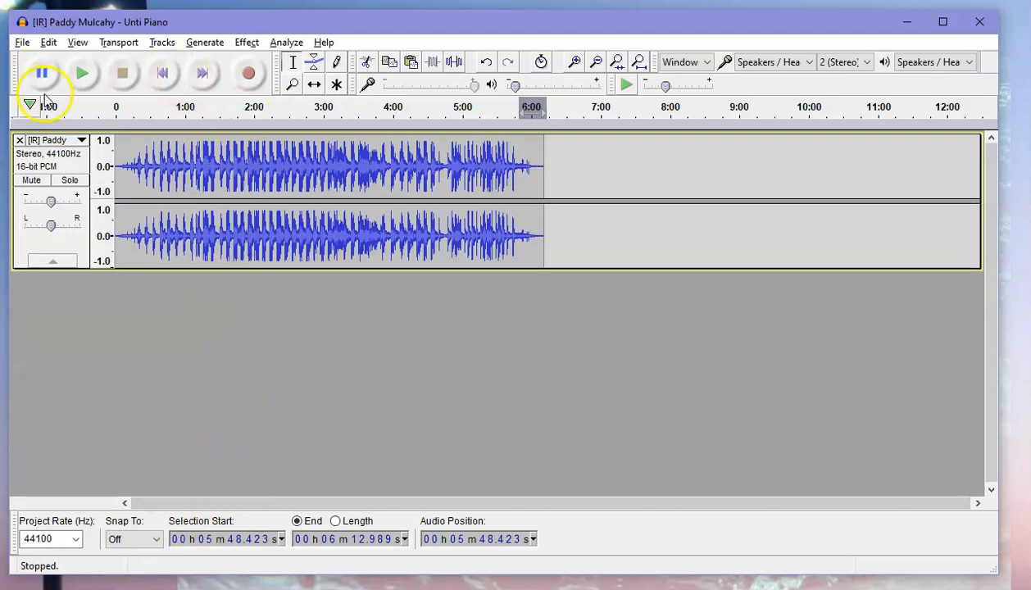
# Import the audio file 20200715 VO as a second track.
pyautogui.click(23, 43)
pyautogui.moveTo(103, 235)
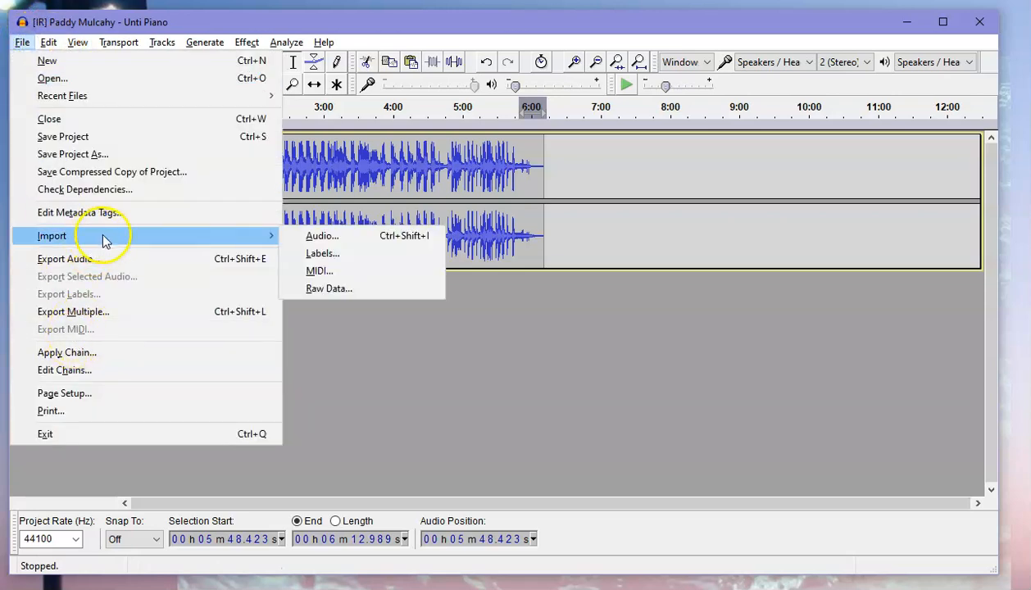
pyautogui.click(363, 237)
pyautogui.click(148, 282)
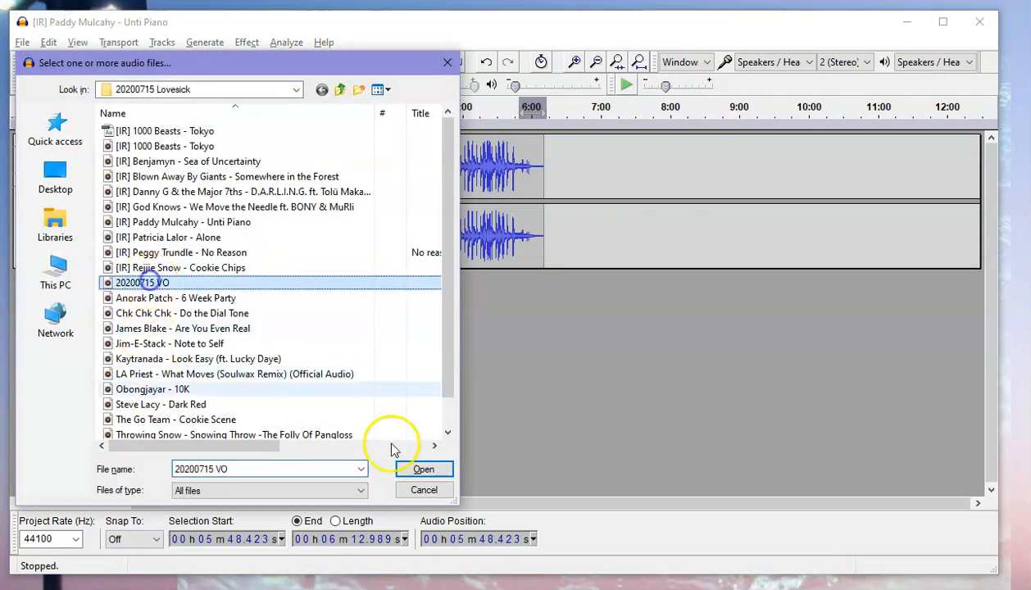
pyautogui.click(424, 469)
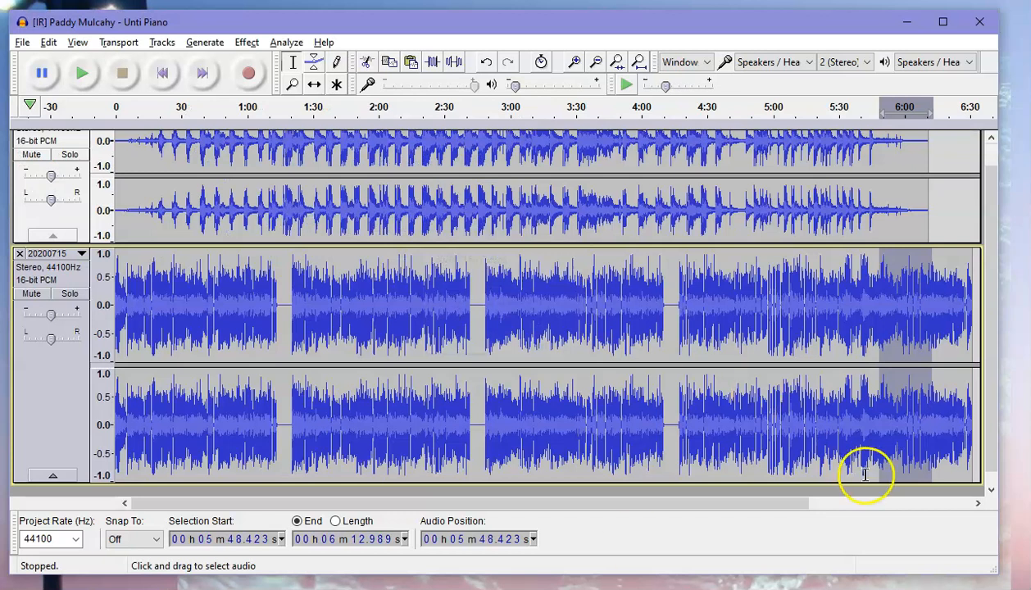
# With the Time Shift tool, move the 20200715 VO track so it starts at about 5:55, near the piano track's end.
pyautogui.click(146, 314)
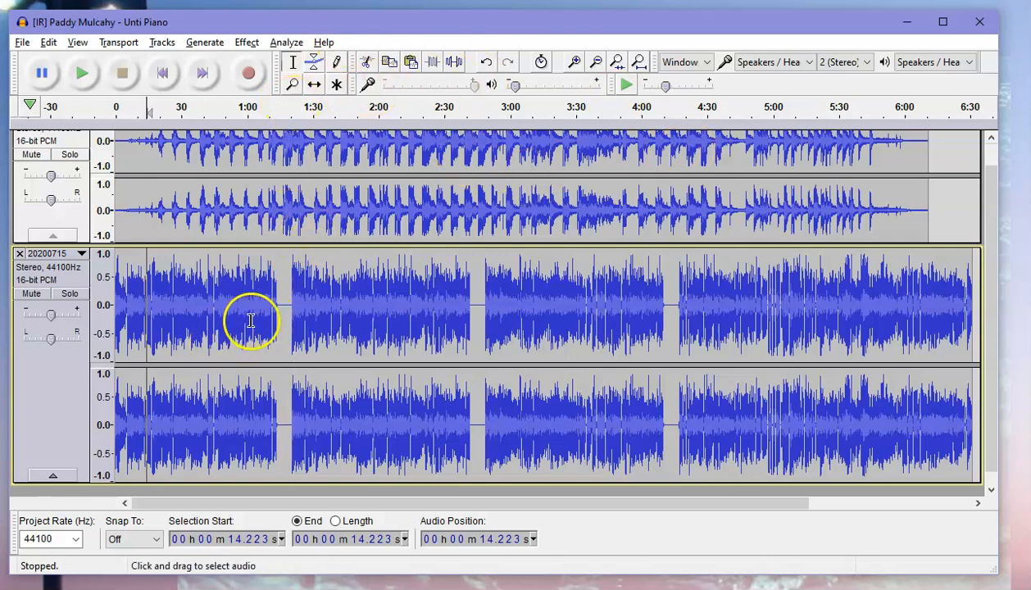
pyautogui.click(316, 85)
pyautogui.moveTo(248, 295); pyautogui.dragTo(981, 281)
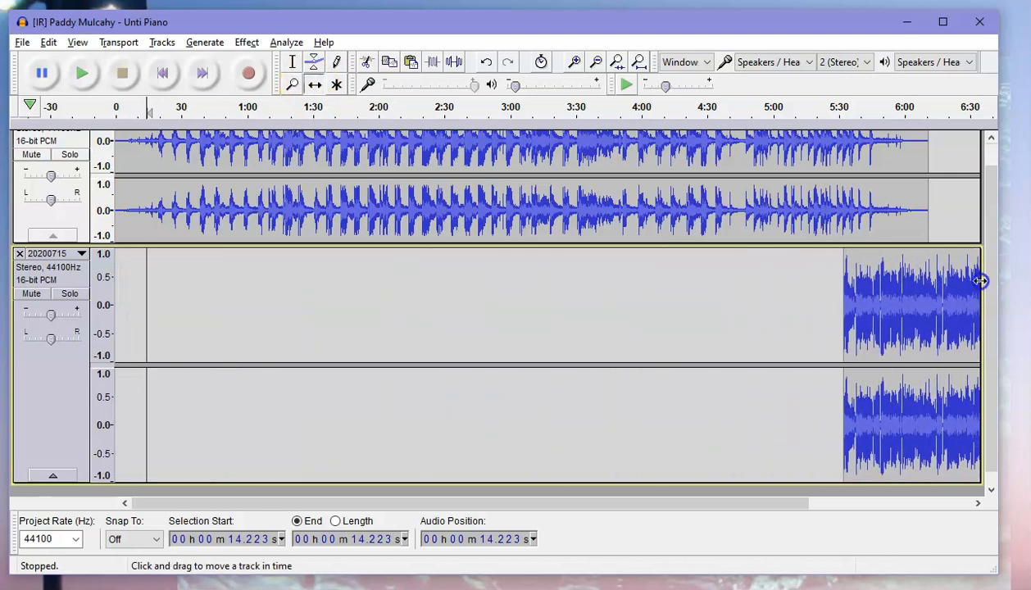
pyautogui.moveTo(886, 289); pyautogui.dragTo(934, 285)
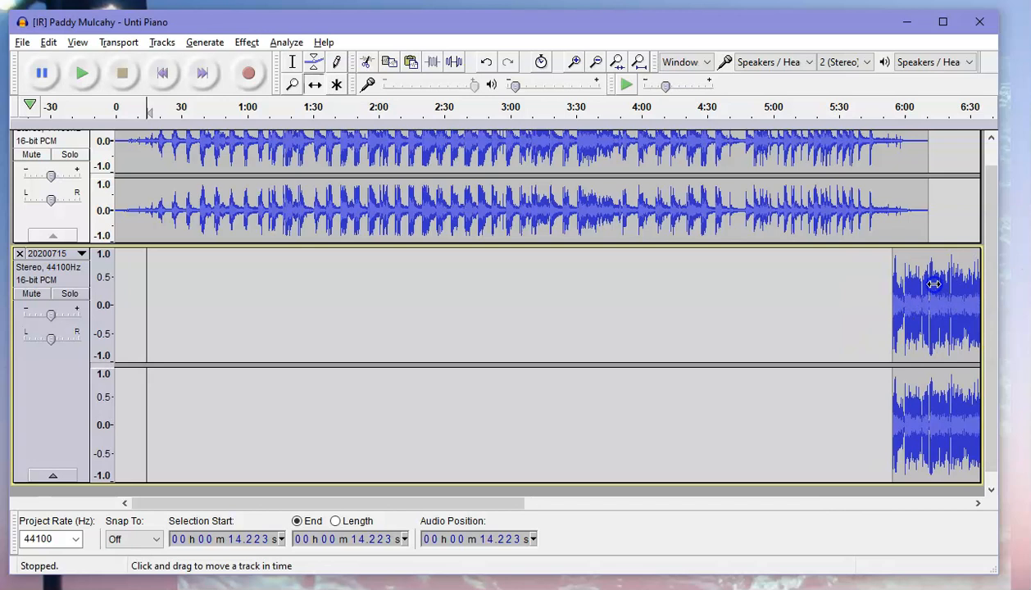
# Play back the transition from the piano track into the voiceover, then stop playback.
pyautogui.click(596, 63)
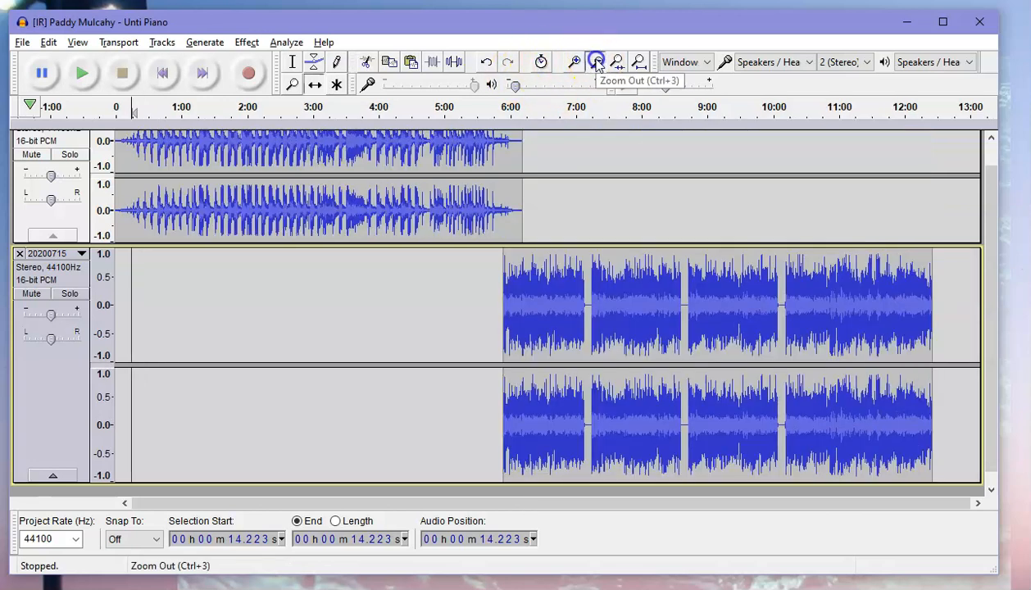
pyautogui.click(596, 62)
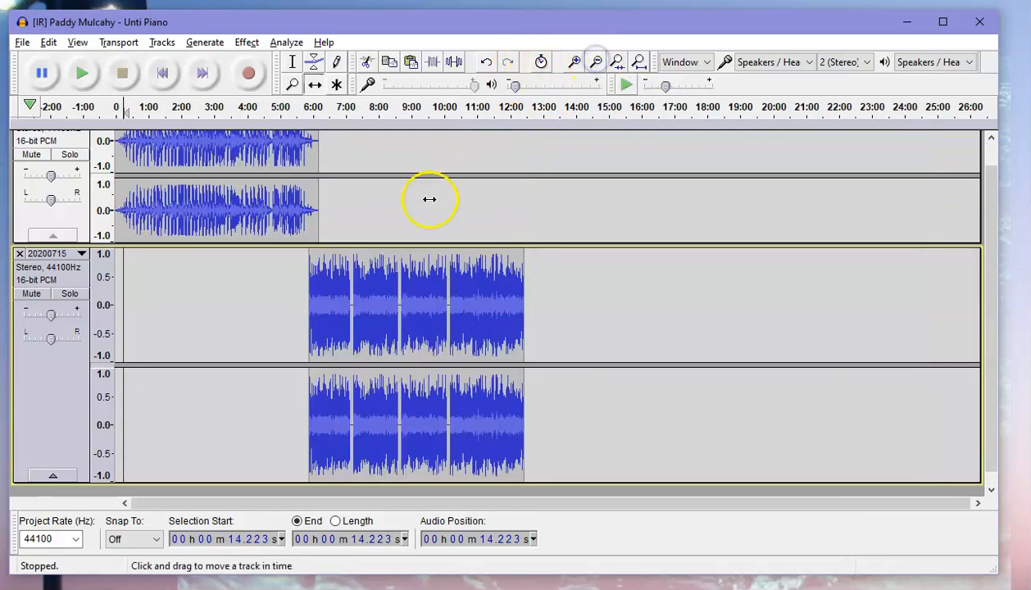
pyautogui.click(303, 107)
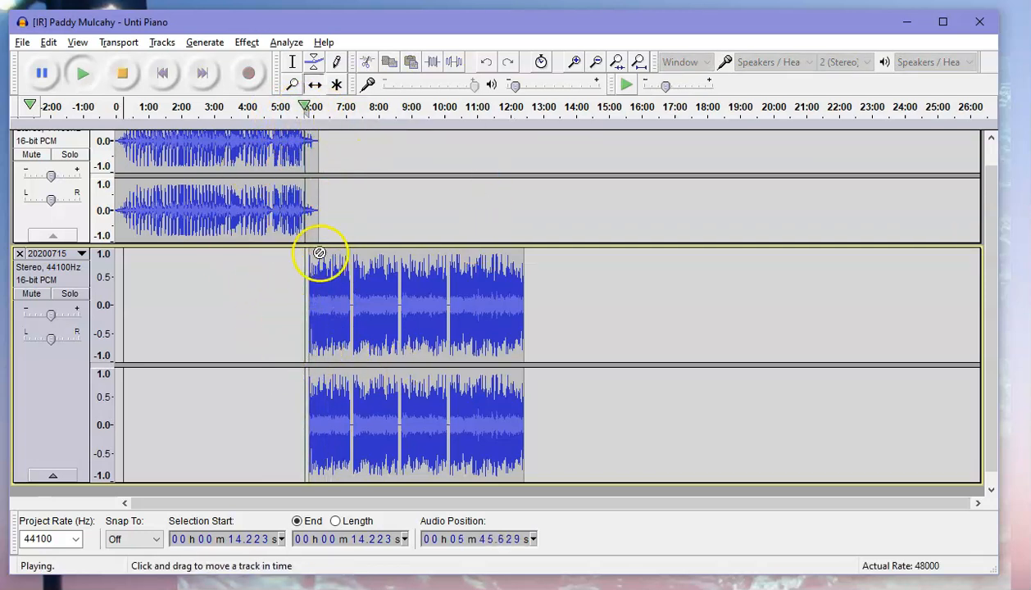
pyautogui.click(314, 107)
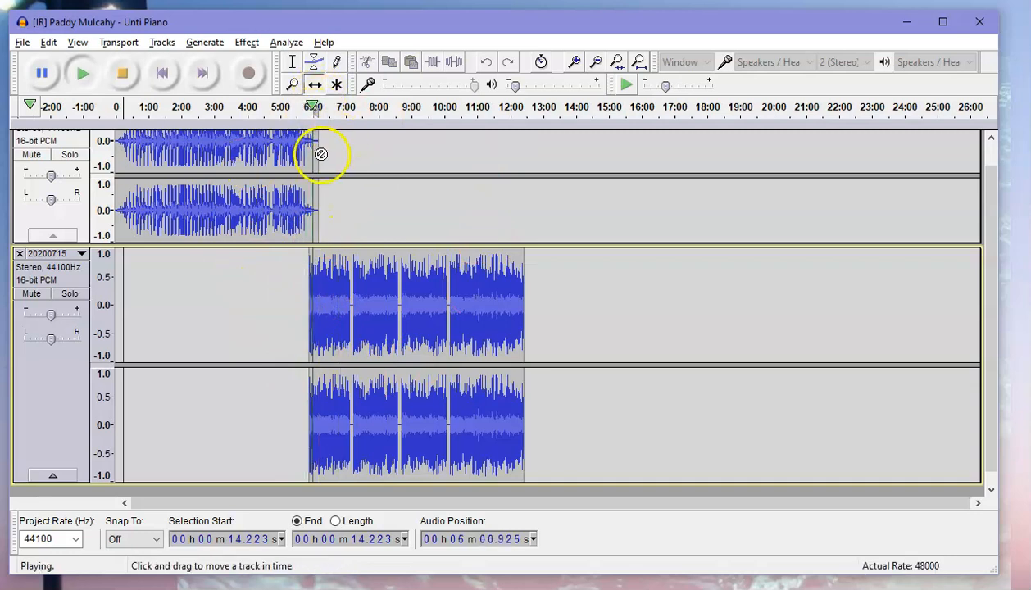
pyautogui.click(121, 75)
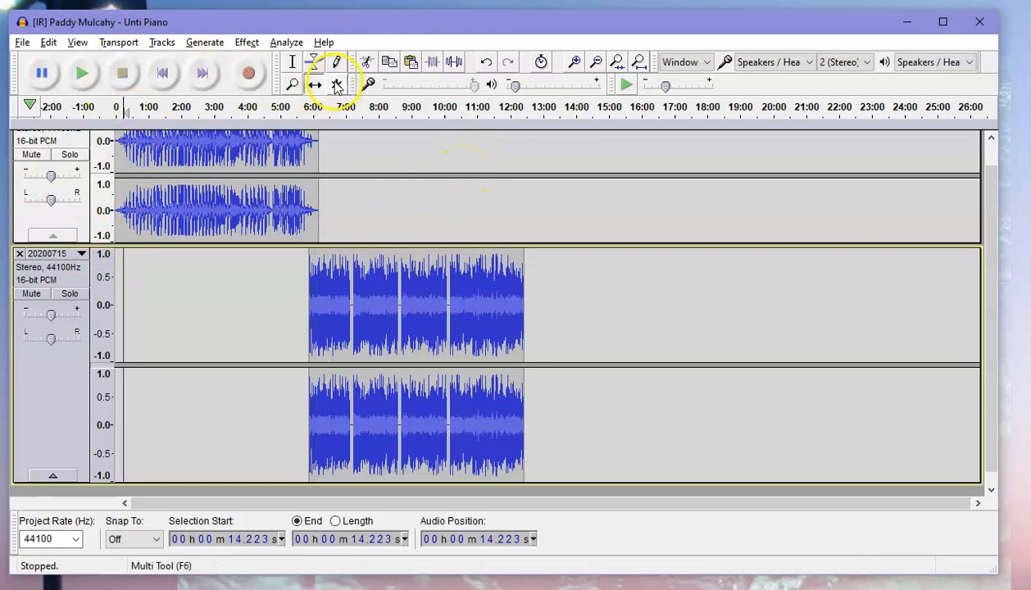
# Split the VO track at about 7:12 and shift the later part right, opening a gap until about 7:57.
pyautogui.click(293, 68)
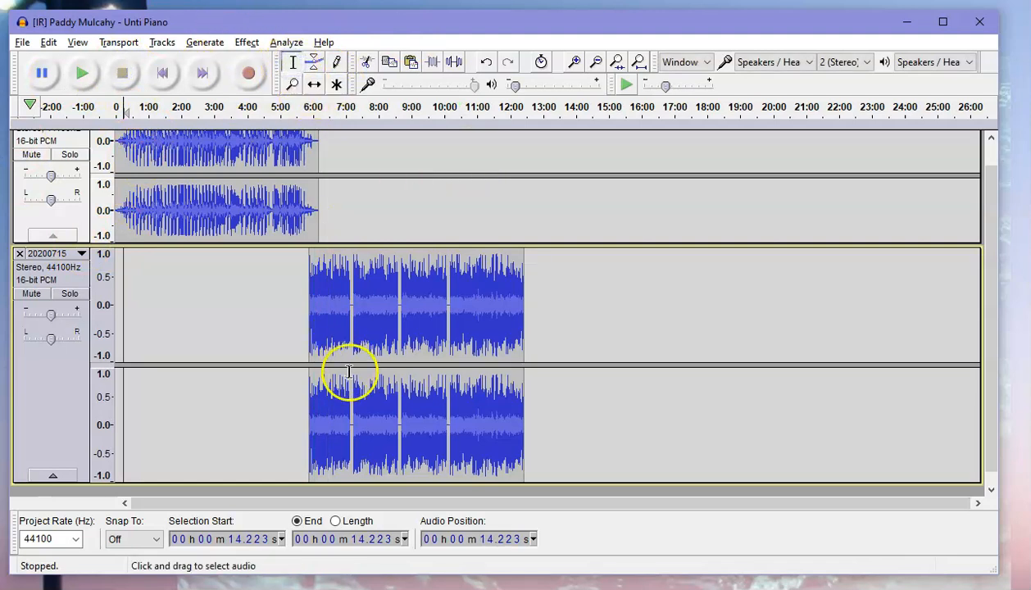
pyautogui.click(353, 435)
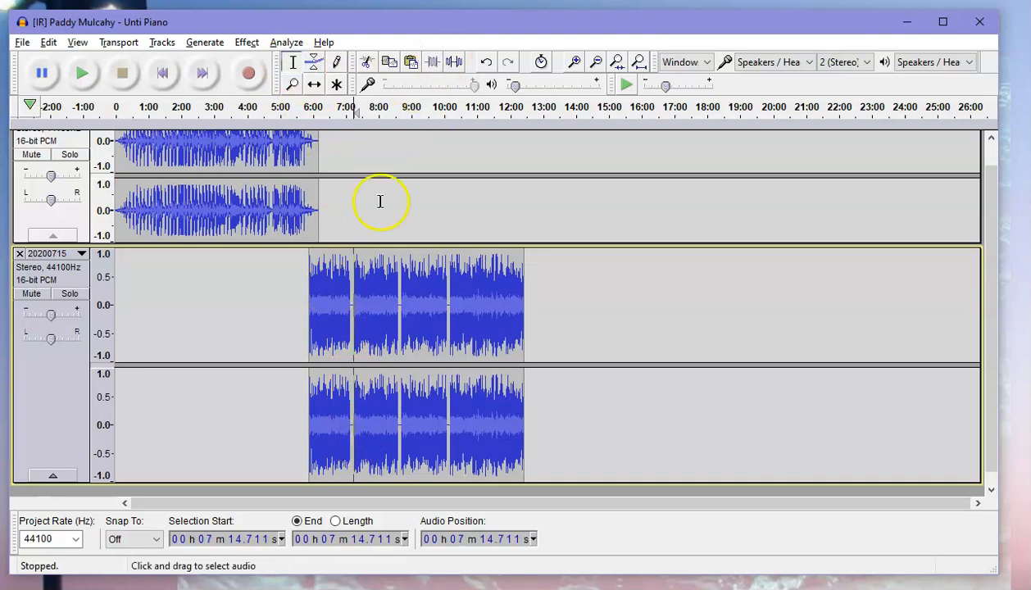
pyautogui.scroll(2, 349, 316)
pyautogui.scroll(1, 349, 317)
pyautogui.click(320, 316)
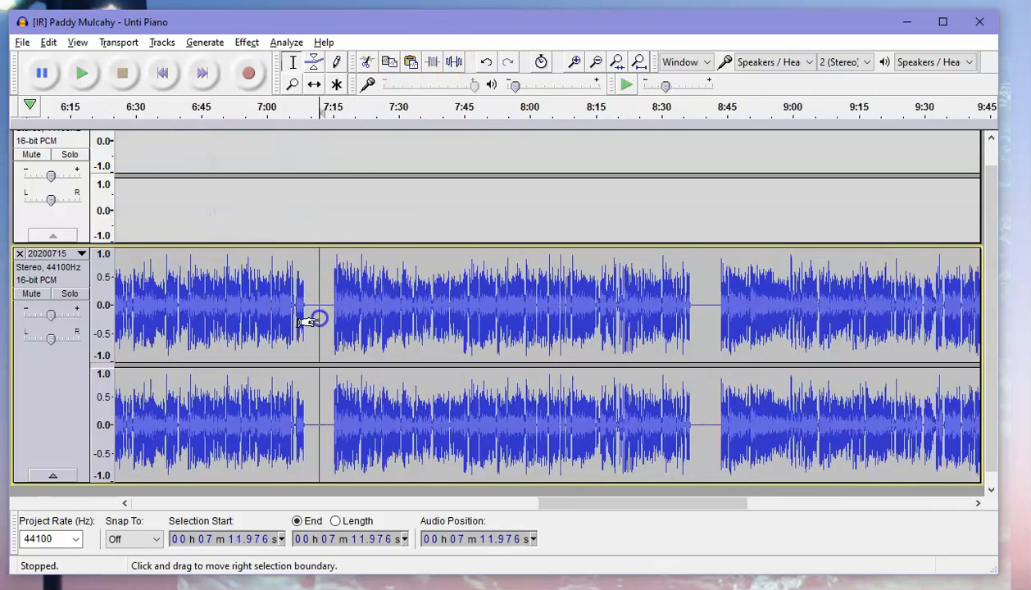
pyautogui.click(315, 85)
pyautogui.moveTo(441, 314); pyautogui.dragTo(627, 295)
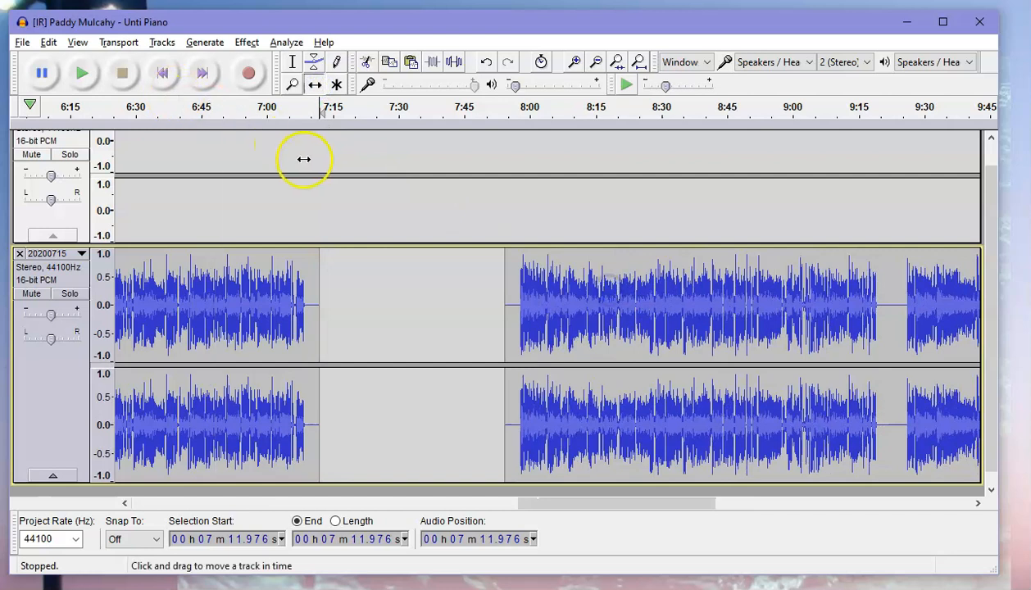
# Shrink the heights of both tracks so they fit on screen together.
pyautogui.click(291, 65)
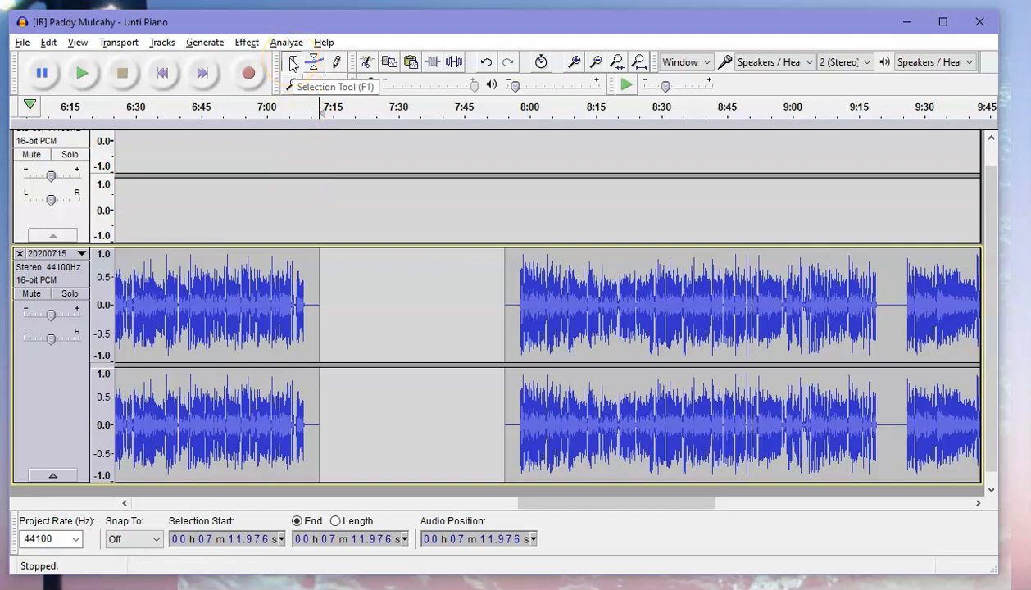
pyautogui.click(297, 213)
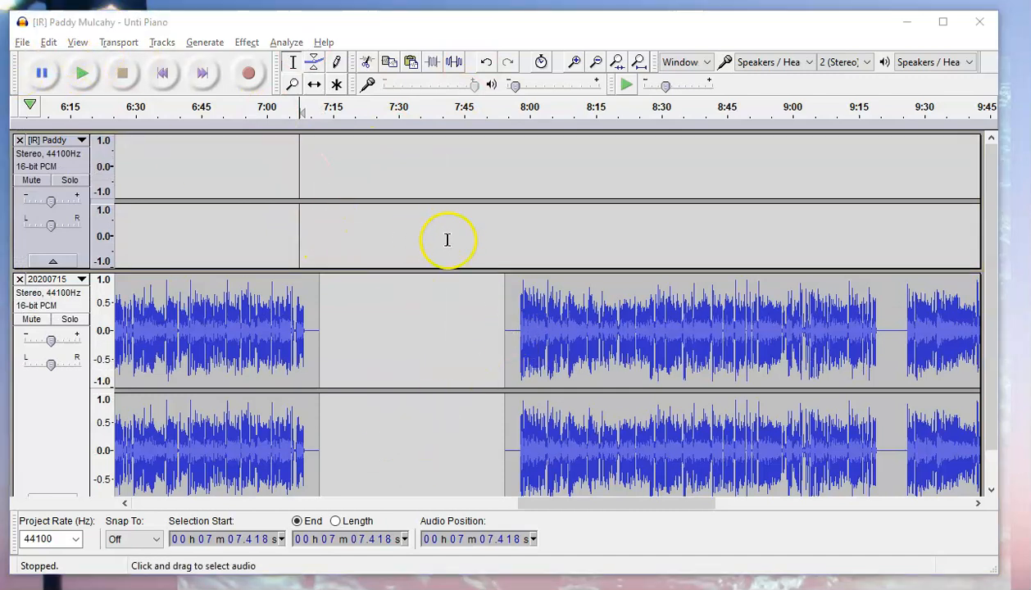
pyautogui.scroll(-1, 449, 246)
pyautogui.click(814, 247)
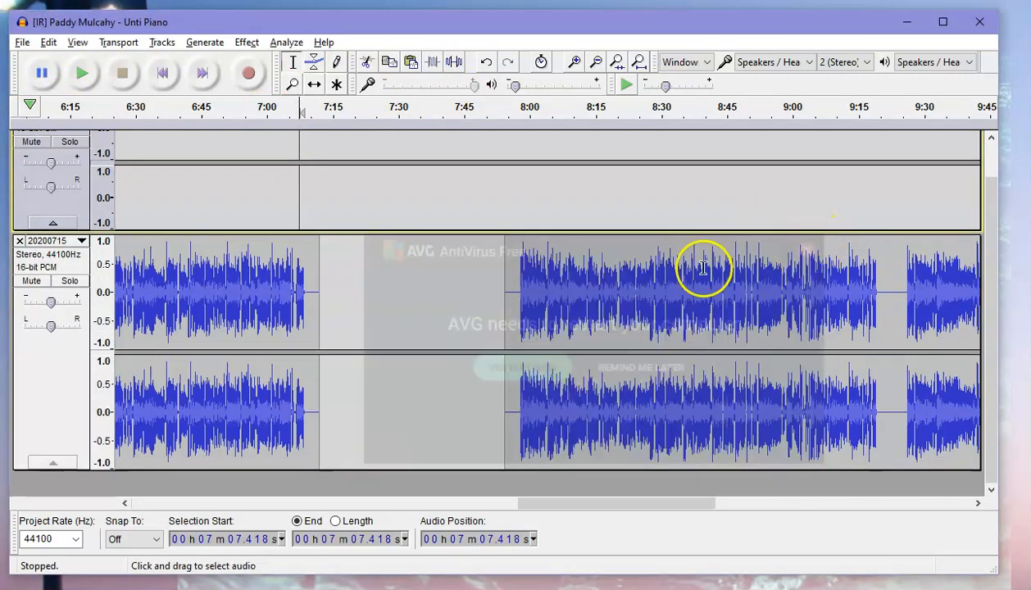
pyautogui.moveTo(322, 472); pyautogui.dragTo(353, 333)
pyautogui.moveTo(333, 269); pyautogui.dragTo(336, 220)
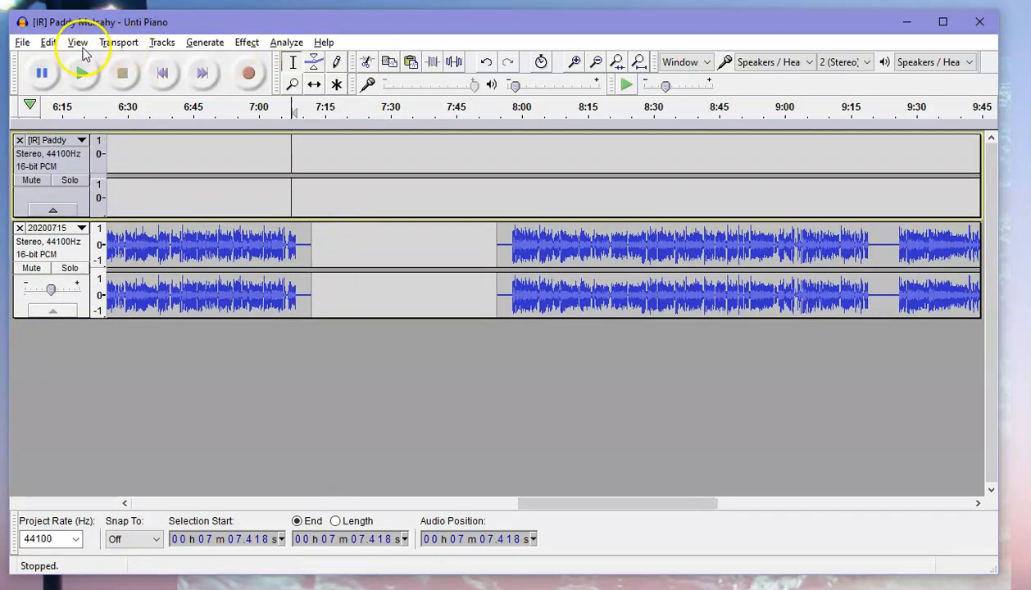
# Import the audio file Chk Chk Chk - Do the Dial Tone as a third track and shrink its height.
pyautogui.click(23, 43)
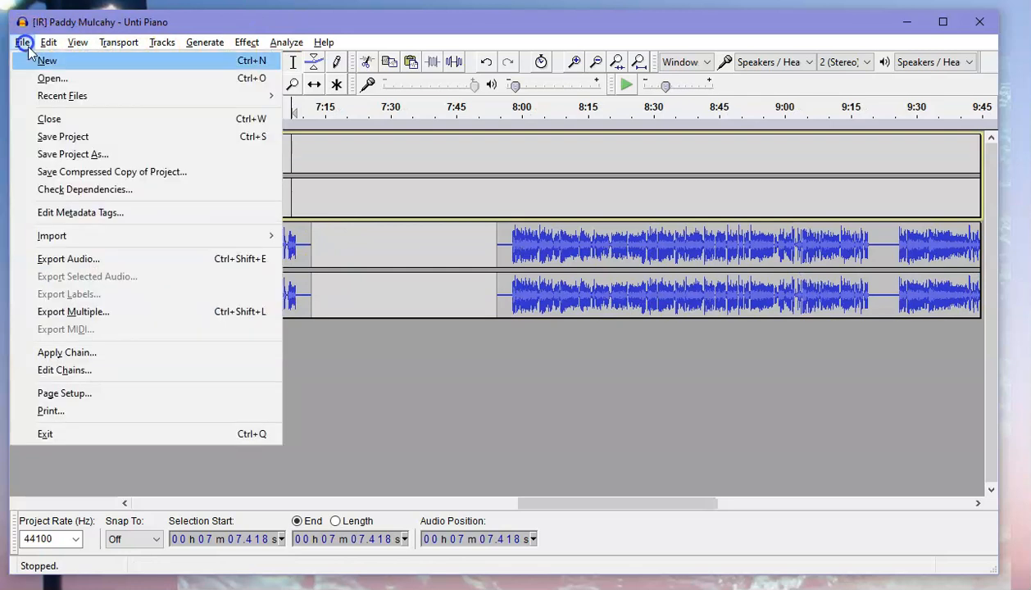
pyautogui.moveTo(88, 239)
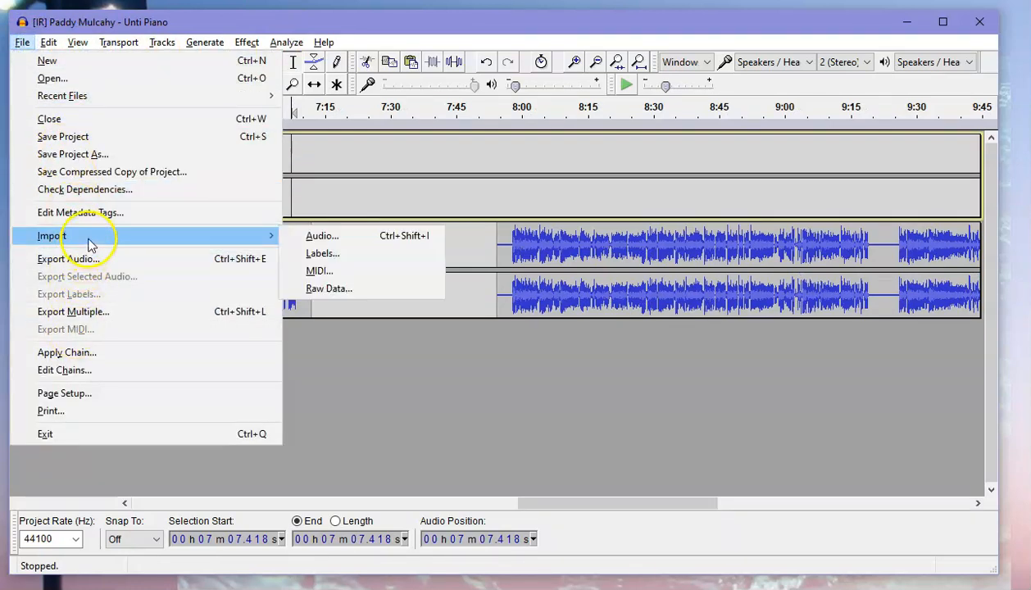
pyautogui.click(355, 233)
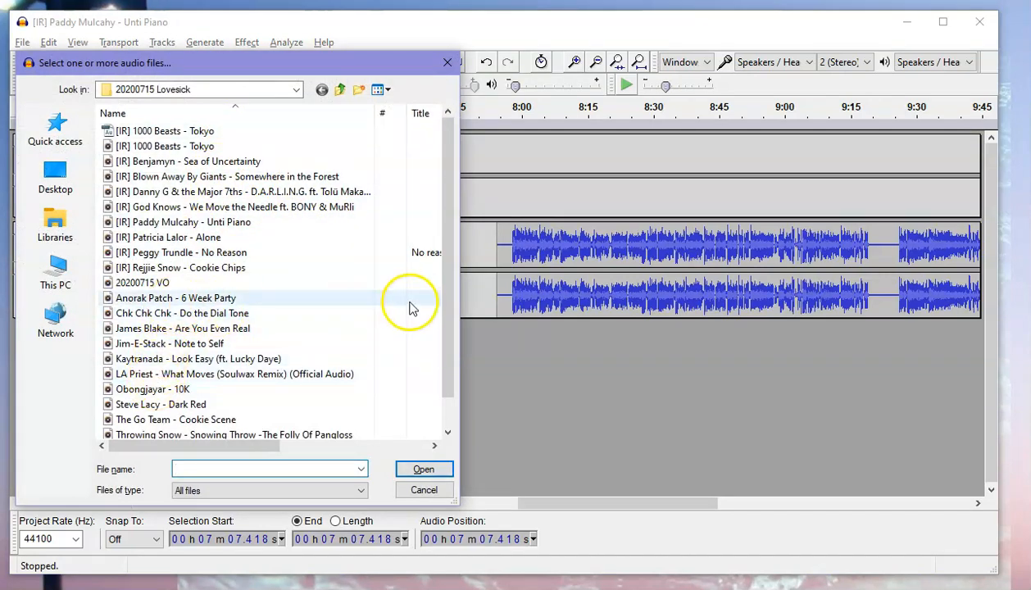
pyautogui.click(195, 315)
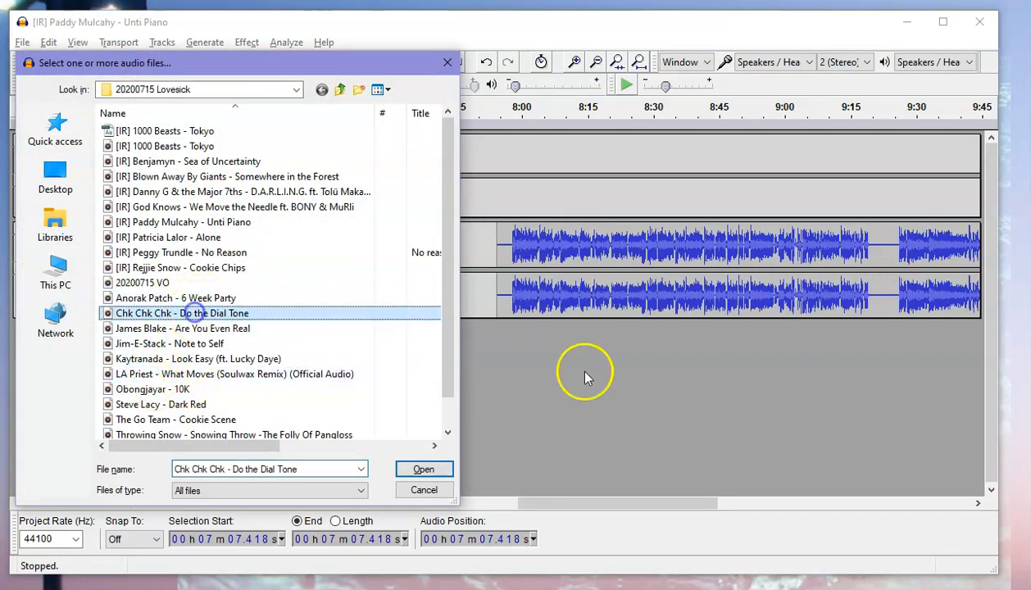
pyautogui.click(423, 469)
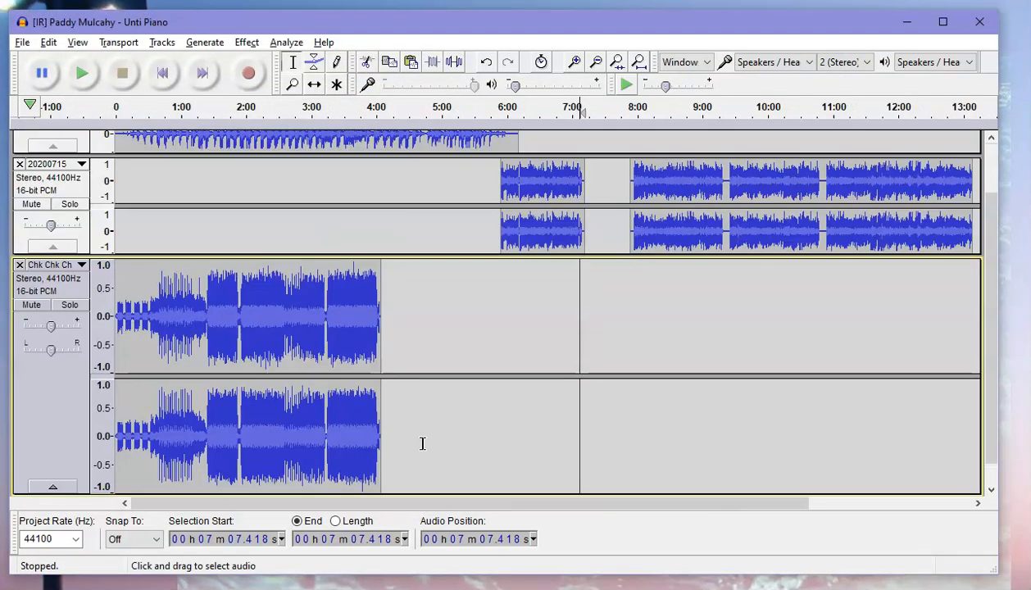
pyautogui.moveTo(517, 492); pyautogui.dragTo(533, 347)
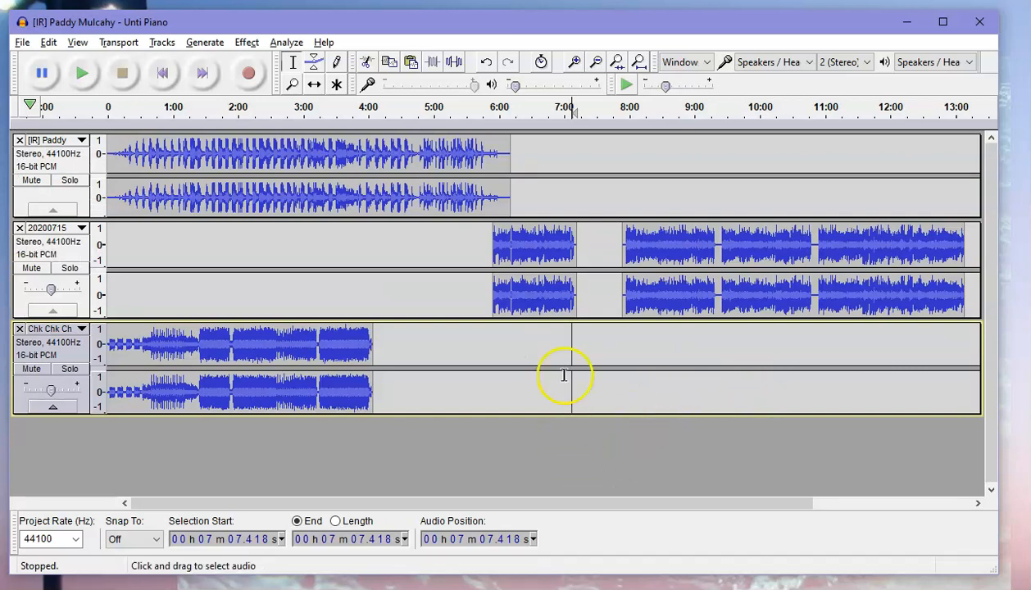
# Try moving the Chk Chk Chk clip into the VO track ahead of the voiceover.
pyautogui.click(315, 85)
pyautogui.moveTo(210, 353); pyautogui.dragTo(637, 223)
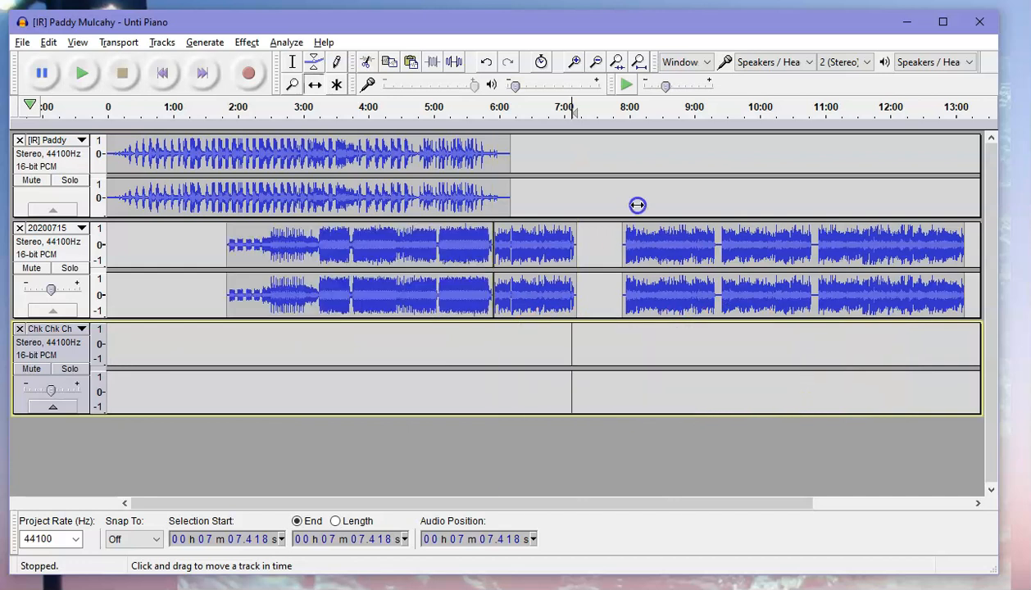
pyautogui.moveTo(761, 133); pyautogui.dragTo(571, 279)
pyautogui.click(285, 290)
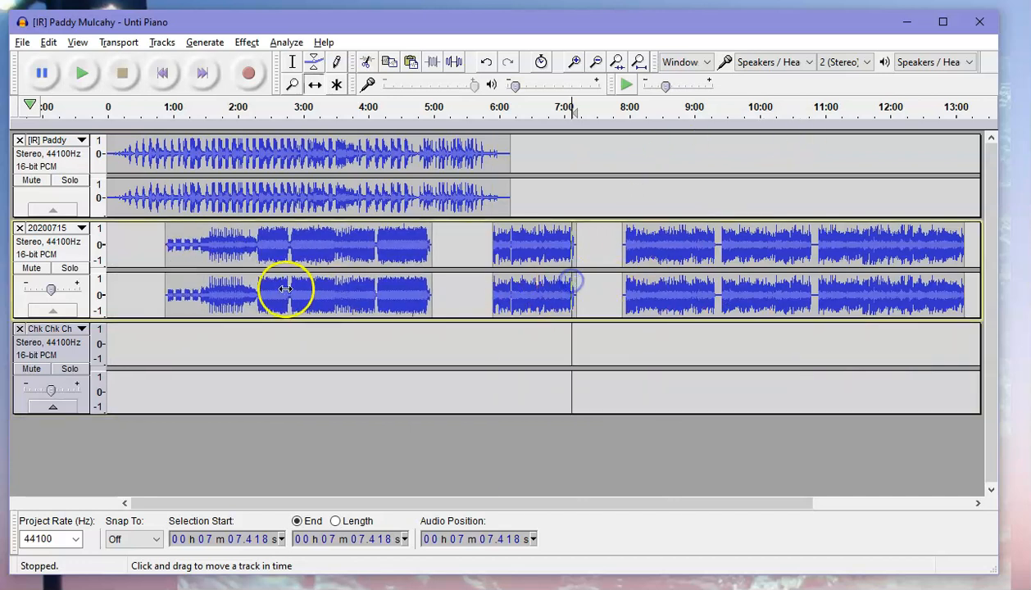
# Push the later VO clips to about 12:50 and place the Chk Chk Chk clip in the piano track starting at about 7:00.
pyautogui.moveTo(487, 197); pyautogui.dragTo(984, 229)
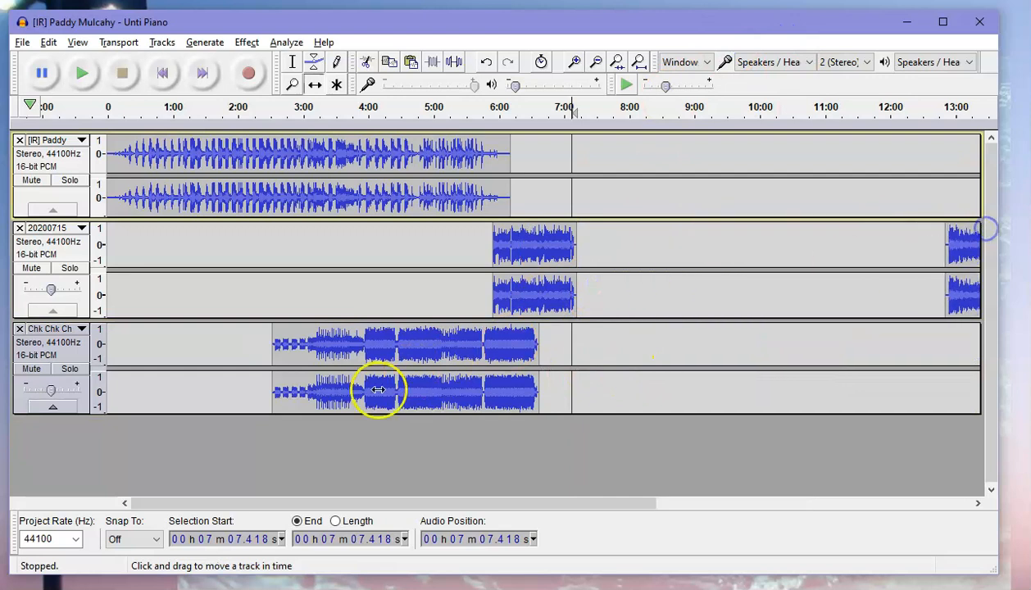
pyautogui.moveTo(368, 345); pyautogui.dragTo(705, 151)
pyautogui.moveTo(773, 261); pyautogui.dragTo(639, 419)
pyautogui.moveTo(642, 359); pyautogui.dragTo(617, 162)
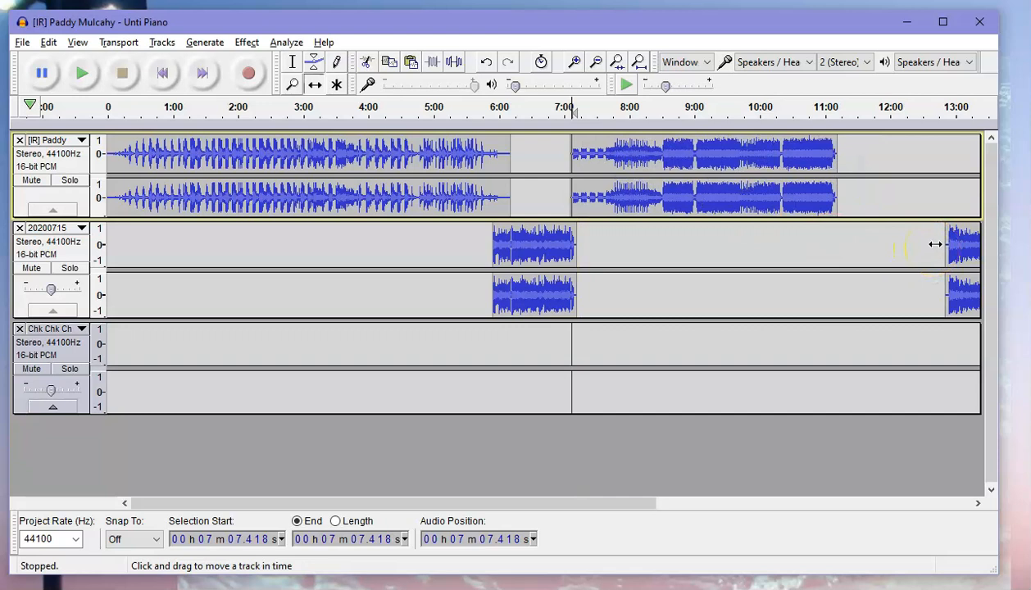
pyautogui.click(575, 63)
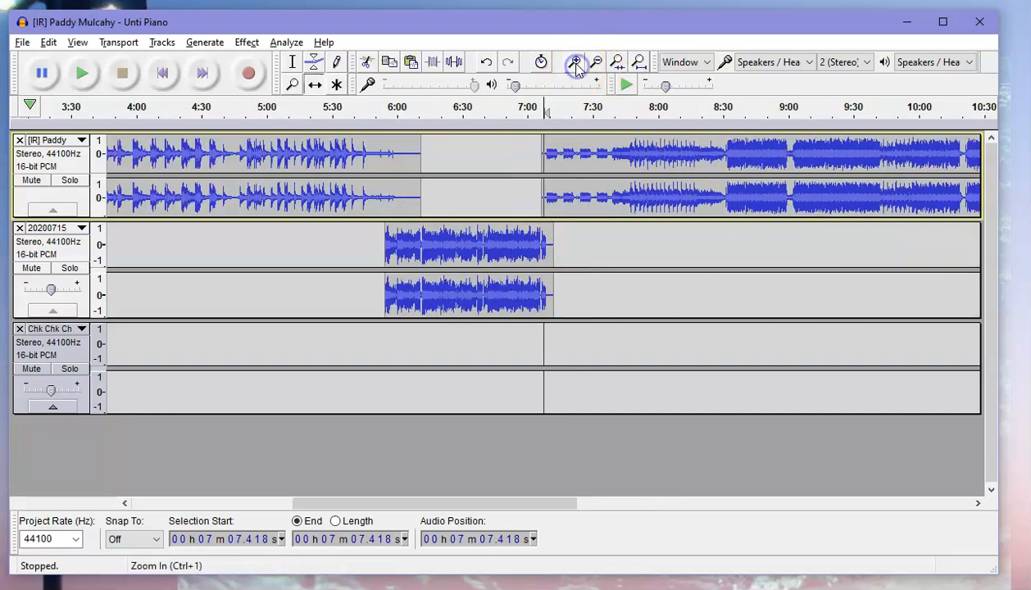
# Zoom in on the 7:00 junction, nudge the Chk Chk Chk clip slightly later and play back the transition.
pyautogui.click(575, 63)
pyautogui.click(576, 63)
pyautogui.moveTo(590, 200)
pyautogui.mouseDown()
pyautogui.moveTo(659, 201)
pyautogui.moveTo(603, 208)
pyautogui.mouseUp()
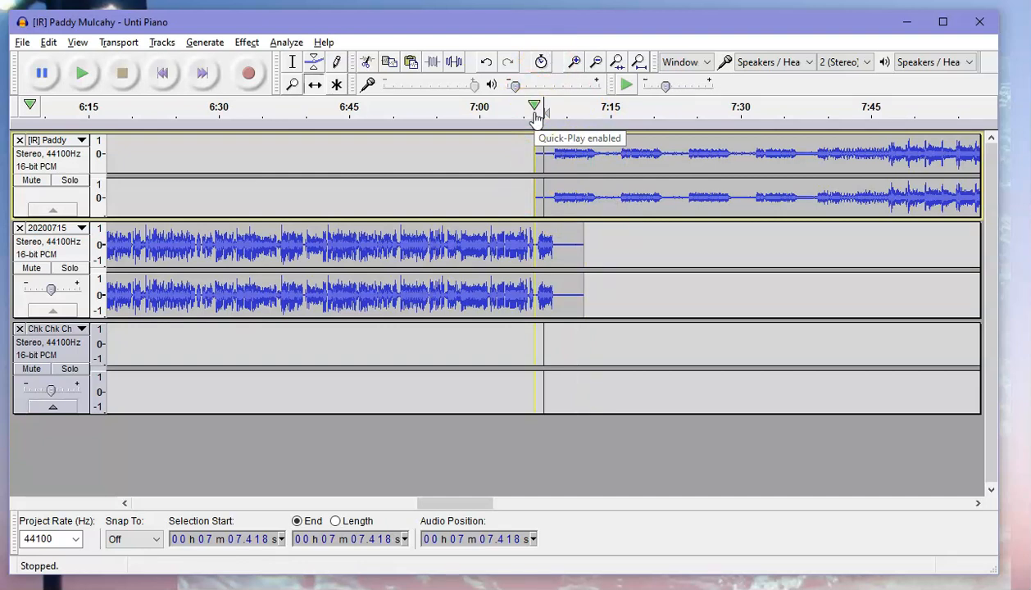
pyautogui.click(508, 64)
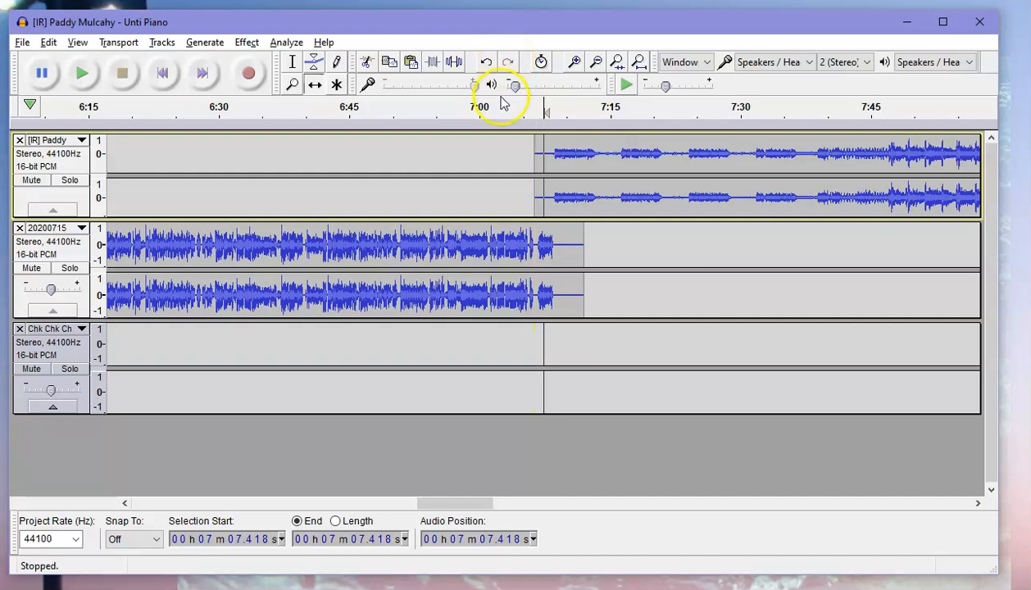
pyautogui.click(523, 113)
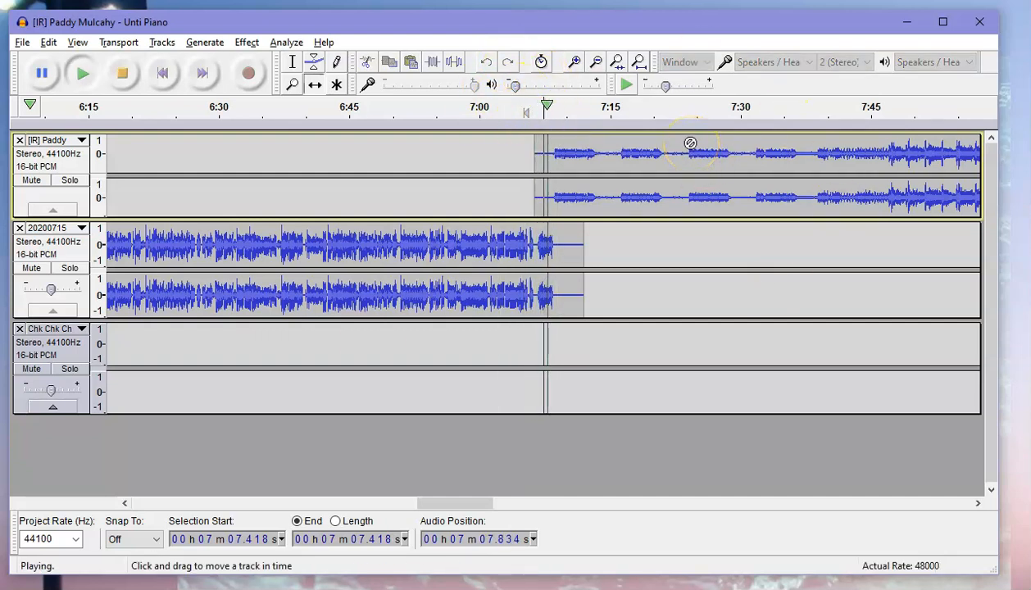
pyautogui.press('space')
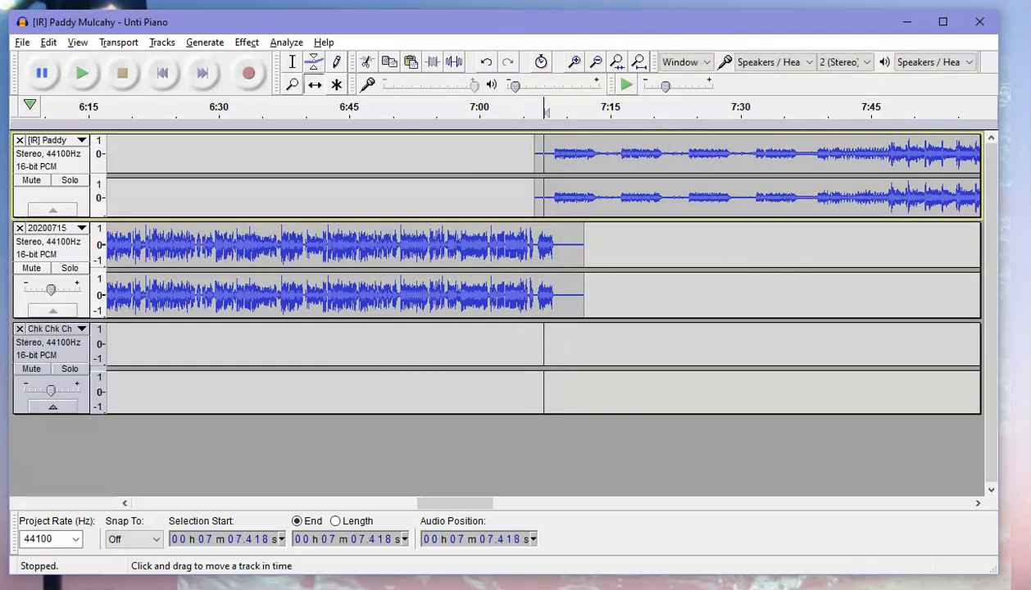
# Zoom out and move the later VO clips left to start about 11:10, right after the piano track ends.
pyautogui.click(596, 62)
pyautogui.click(596, 61)
pyautogui.click(596, 62)
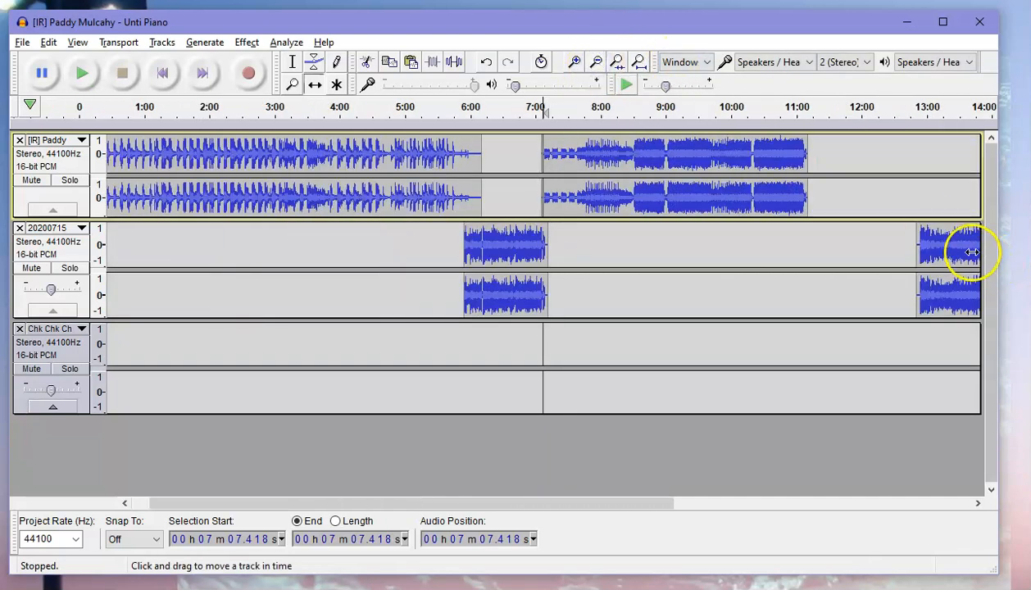
pyautogui.moveTo(958, 250); pyautogui.dragTo(894, 250)
pyautogui.moveTo(853, 253); pyautogui.dragTo(860, 252)
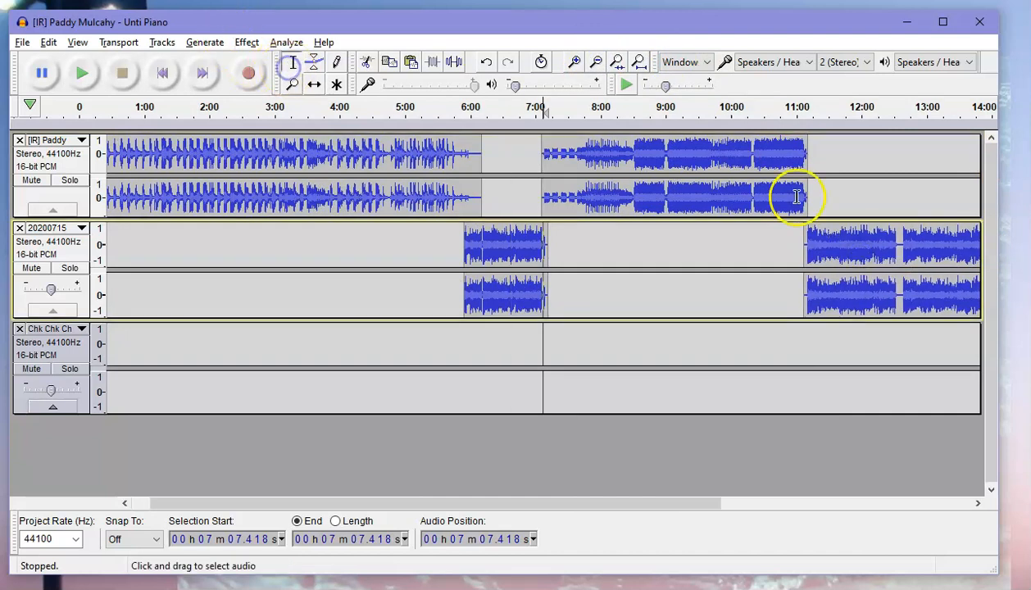
# With the Time Shift tool, move the last VO clip far right to around 18:00, and remove the empty Chk Chk Chk track.
pyautogui.click(903, 281)
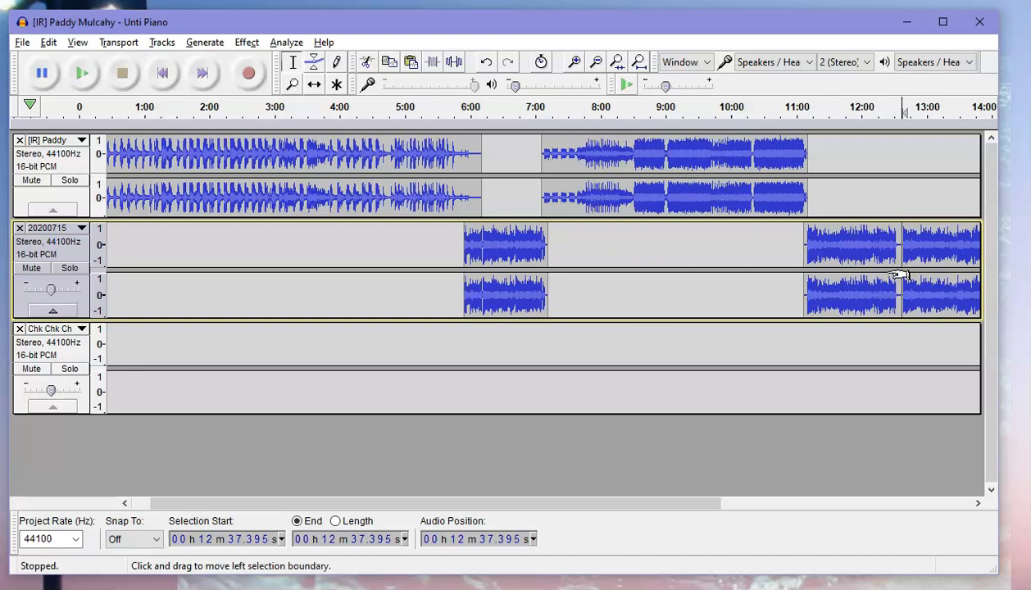
pyautogui.click(947, 250)
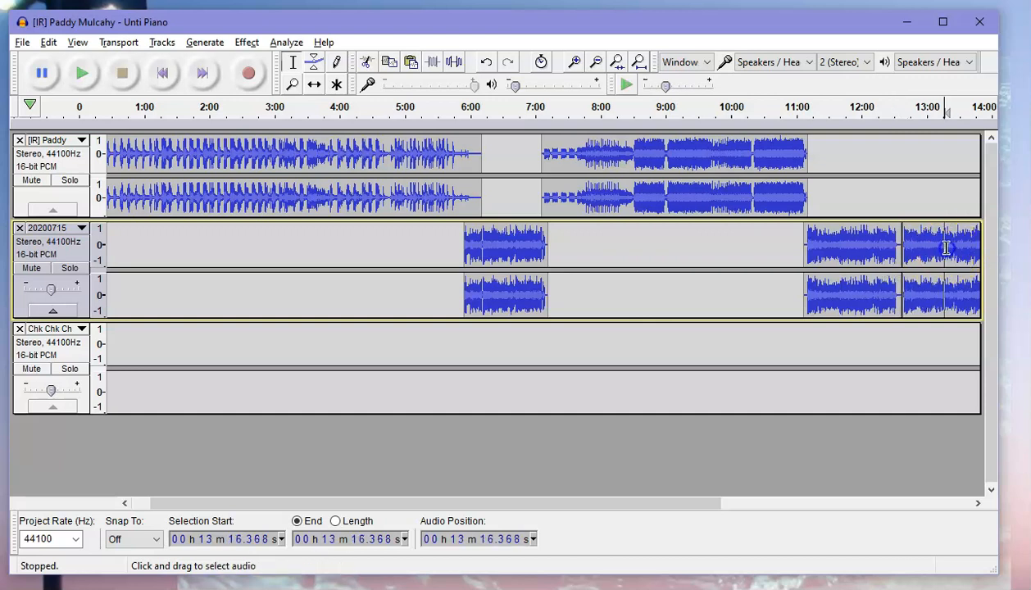
pyautogui.click(313, 87)
pyautogui.moveTo(932, 244); pyautogui.dragTo(1005, 239)
pyautogui.moveTo(571, 503); pyautogui.dragTo(747, 505)
pyautogui.moveTo(727, 258); pyautogui.dragTo(977, 243)
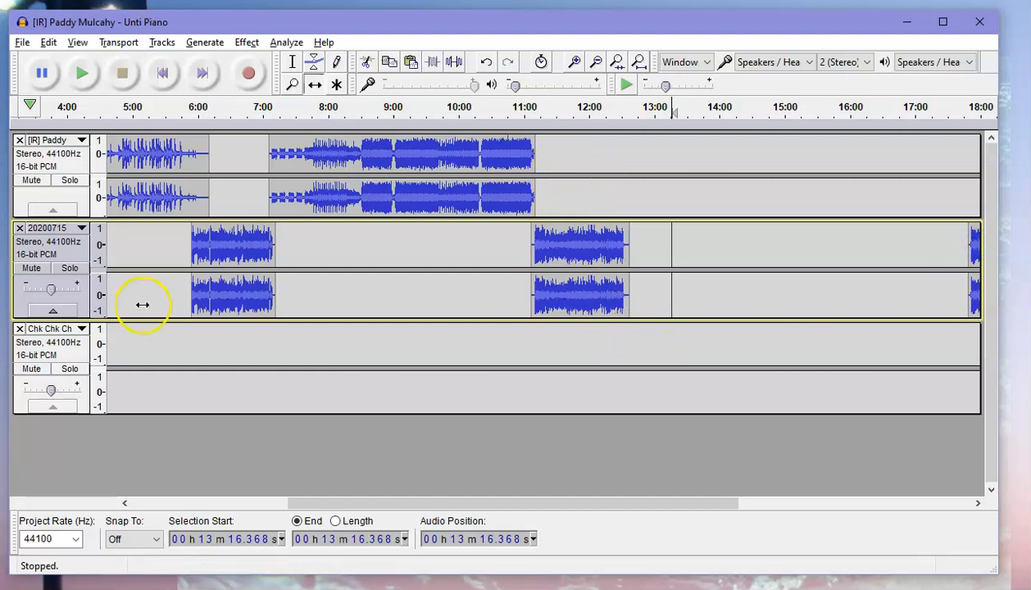
pyautogui.click(19, 329)
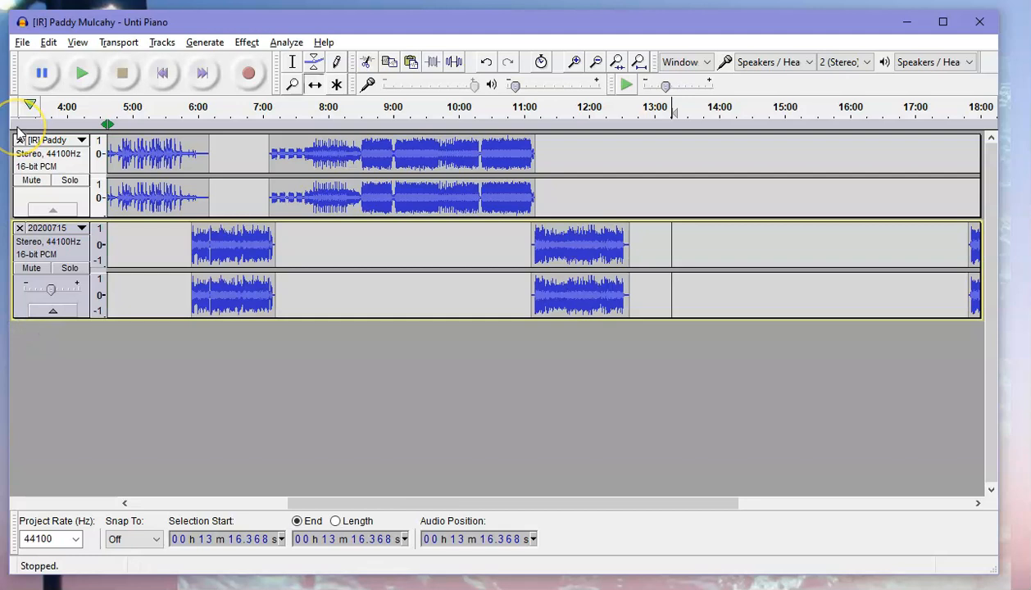
# Start exporting the mix as an MP3 to the Desktop named 20201030 Test Show.
pyautogui.click(22, 42)
pyautogui.moveTo(48, 41)
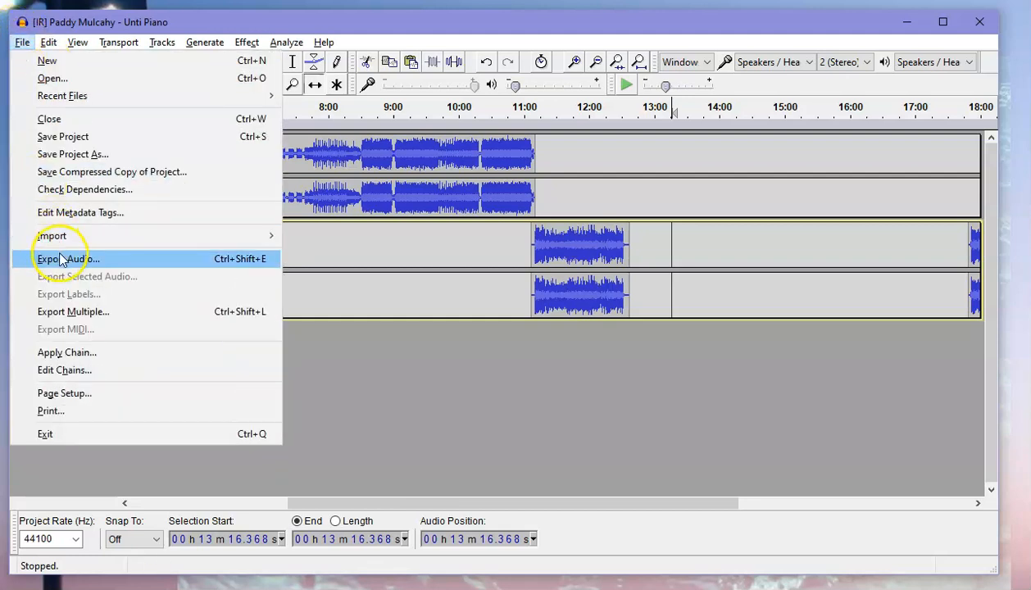
pyautogui.click(60, 257)
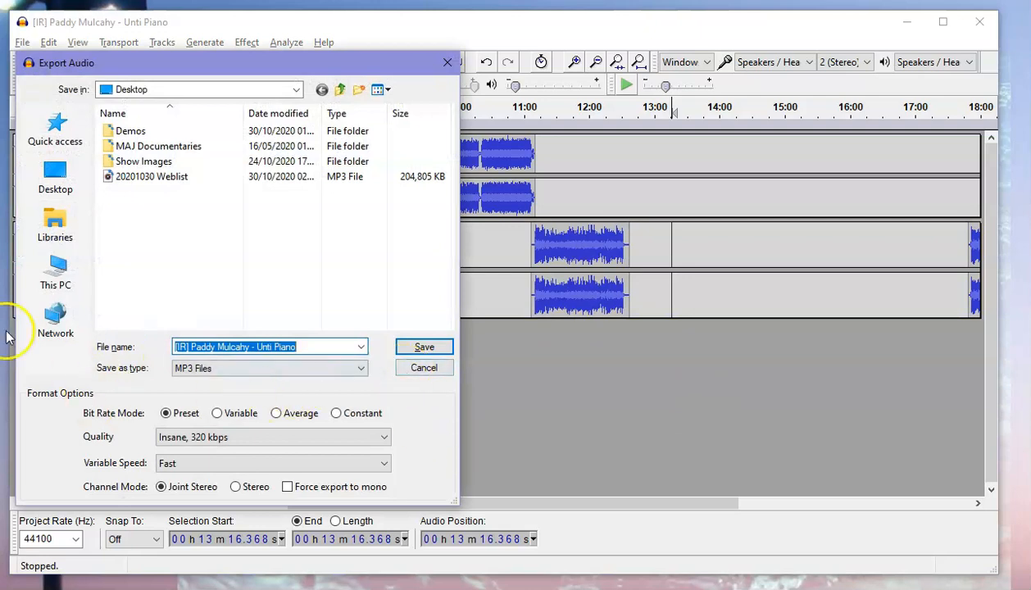
pyautogui.click(76, 187)
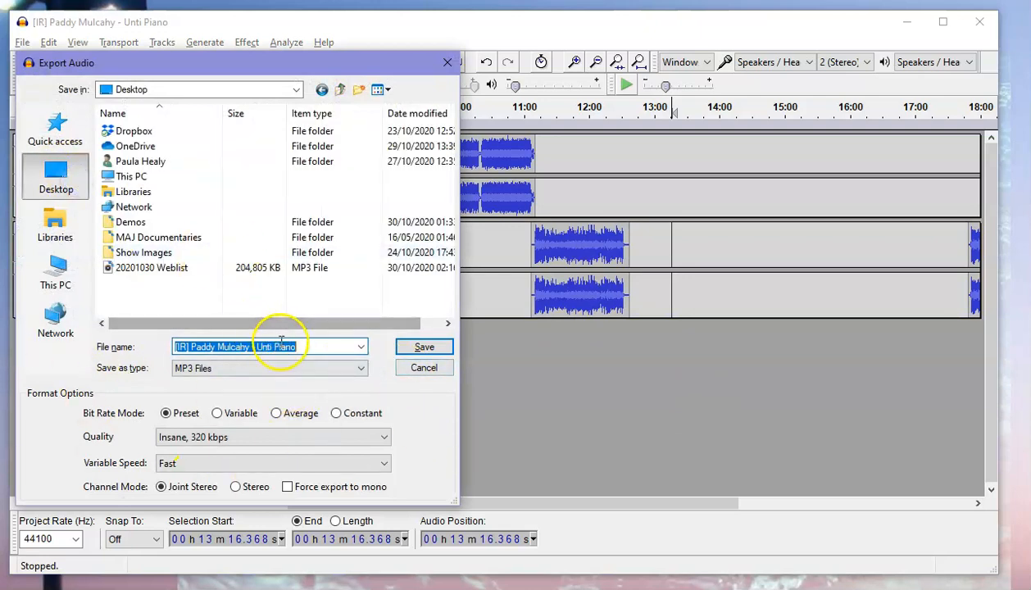
pyautogui.click(143, 270)
pyautogui.moveTo(214, 347); pyautogui.dragTo(274, 347)
pyautogui.press('BackSpace')
pyautogui.write('T')
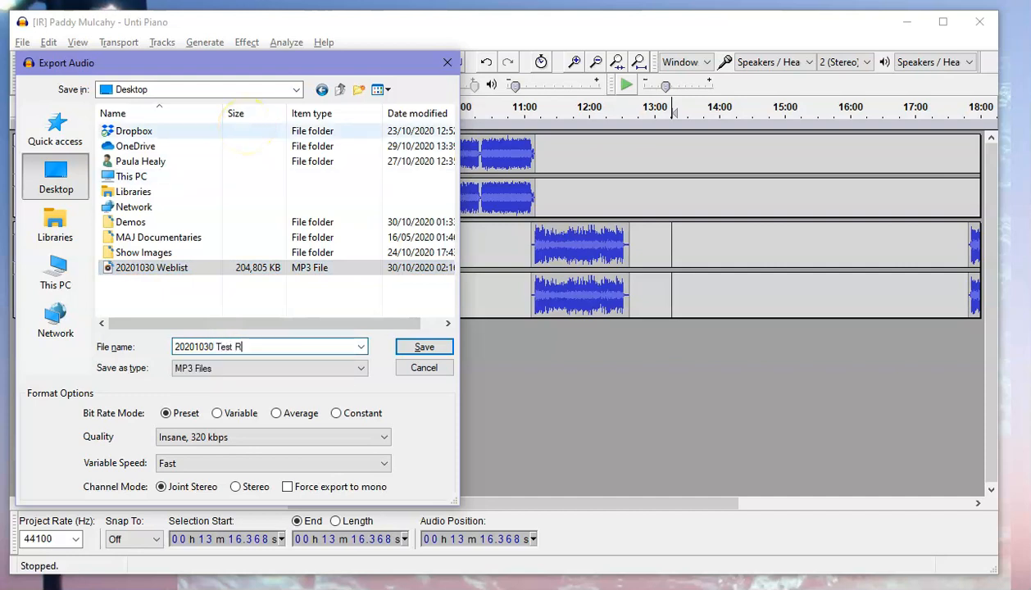
pyautogui.write('est Show')
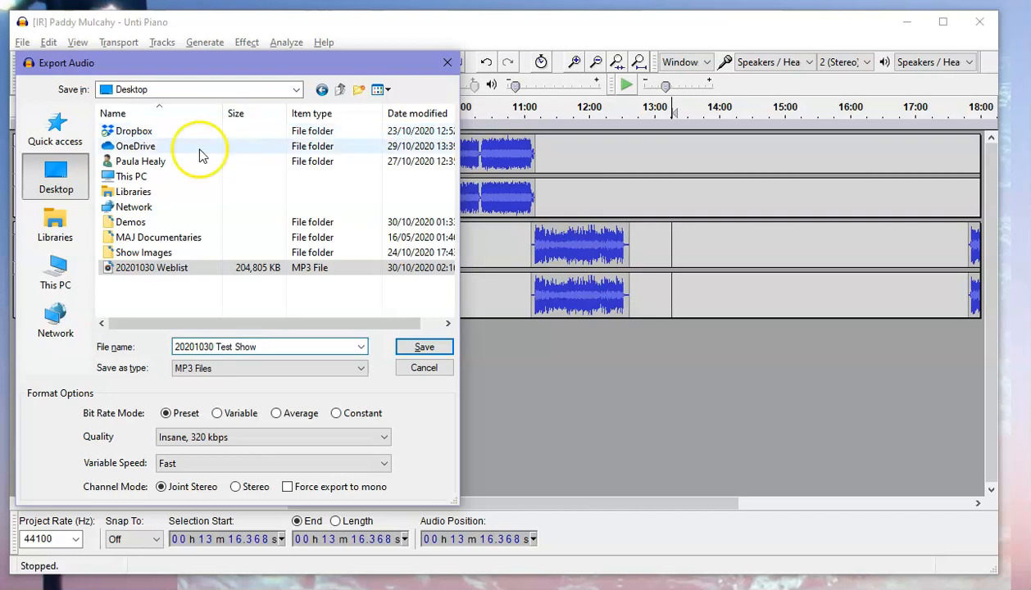
# Keep the quality at Insane, 320 kbps, save the export and accept the empty metadata tags.
pyautogui.click(251, 437)
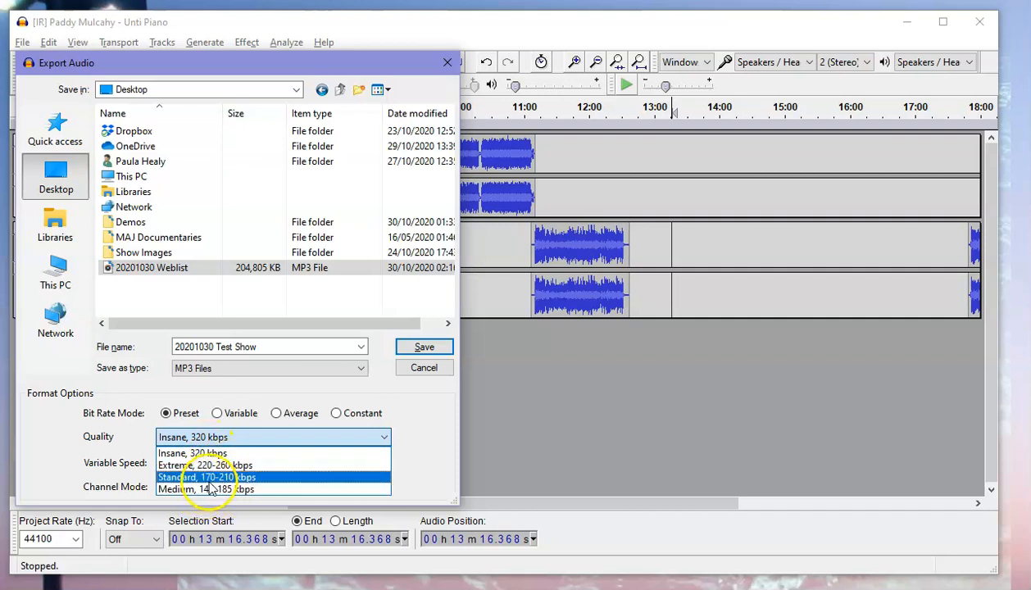
pyautogui.click(180, 453)
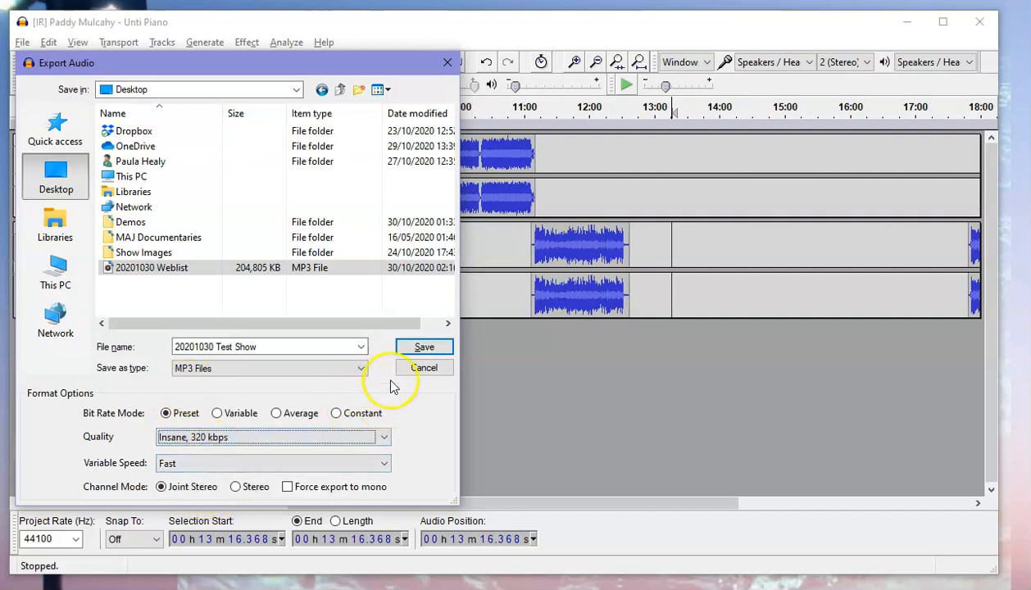
pyautogui.click(420, 350)
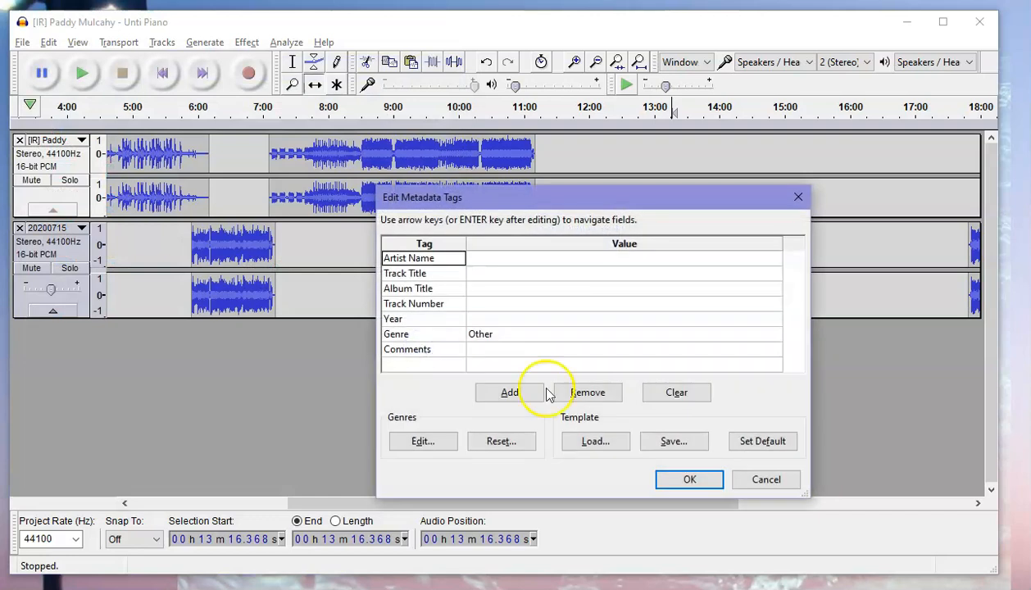
pyautogui.click(691, 477)
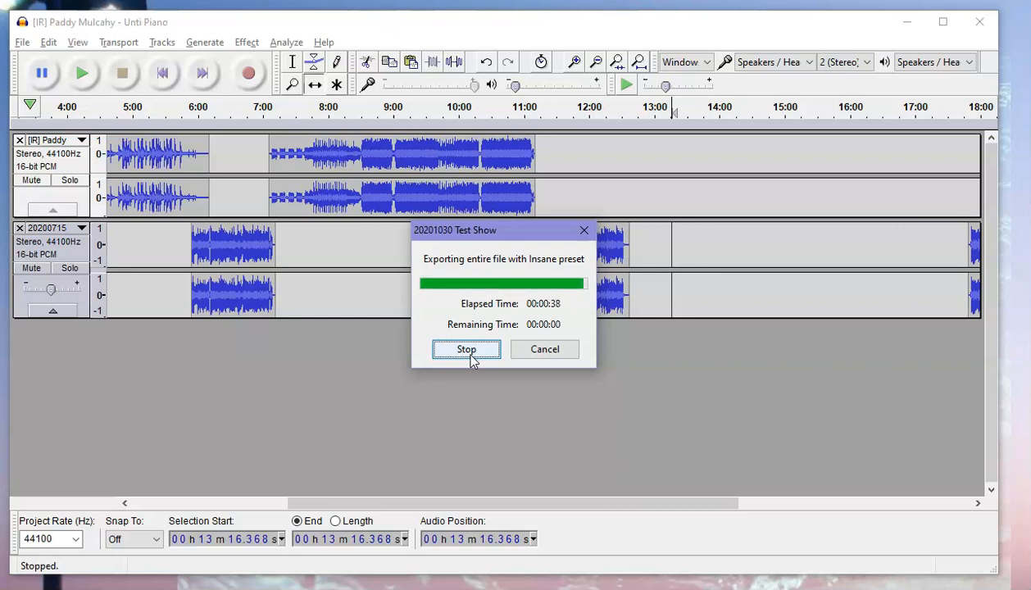
# Import the exported 20201030 Test Show file from the Desktop back into the project.
pyautogui.click(23, 43)
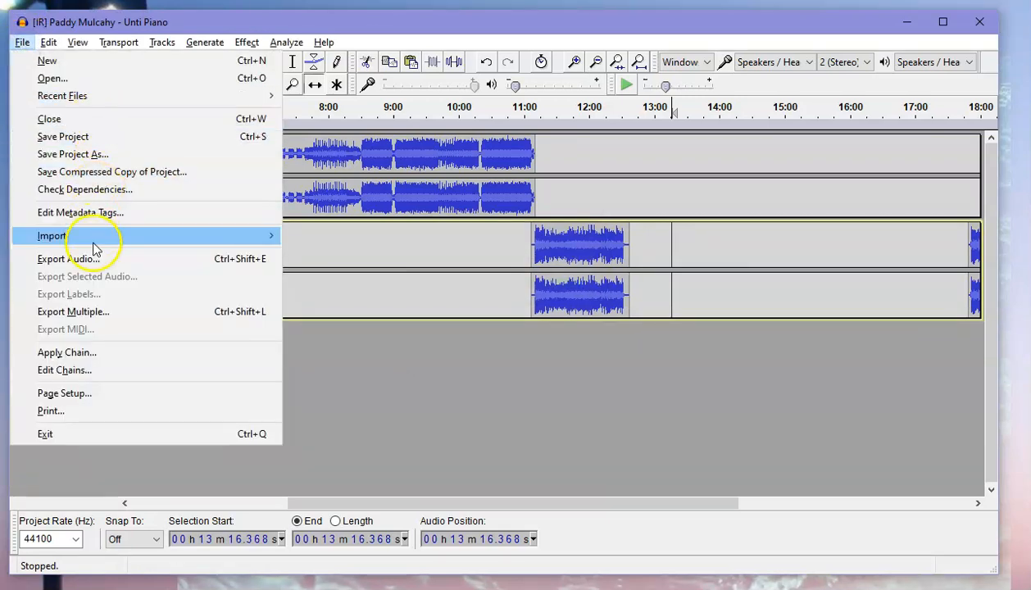
pyautogui.moveTo(271, 235)
pyautogui.click(308, 236)
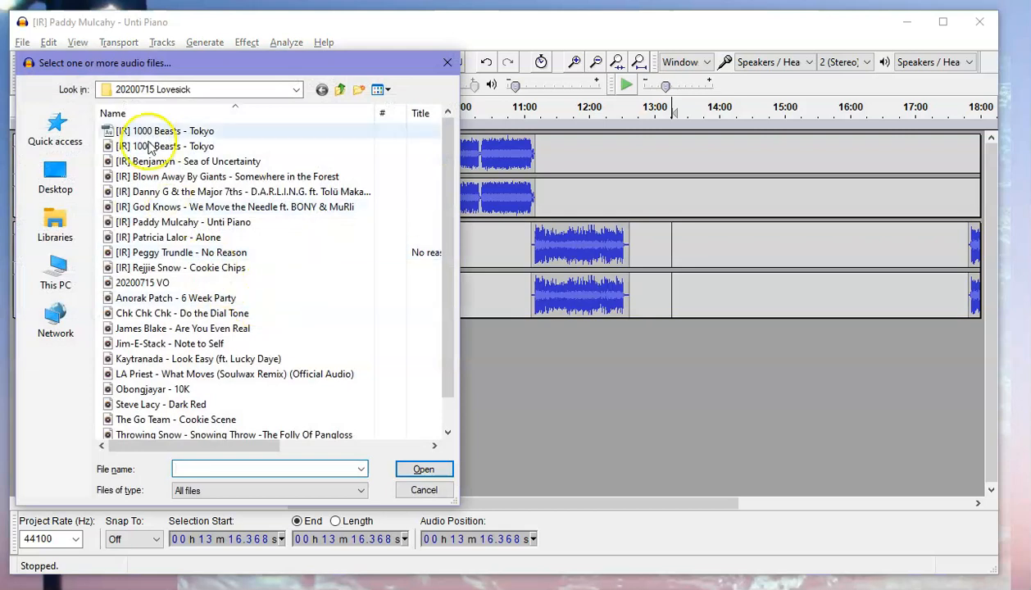
pyautogui.click(51, 185)
pyautogui.click(173, 269)
pyautogui.click(173, 269)
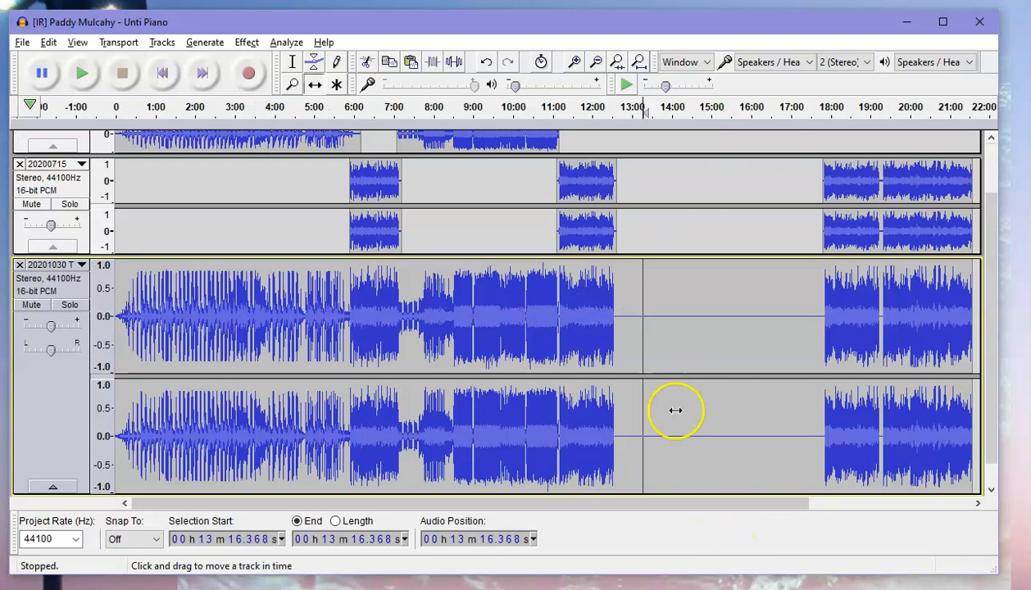
pyautogui.moveTo(673, 429)
pyautogui.mouseDown()
pyautogui.moveTo(766, 418)
pyautogui.moveTo(681, 417)
pyautogui.moveTo(719, 416)
pyautogui.moveTo(690, 421)
pyautogui.mouseUp()
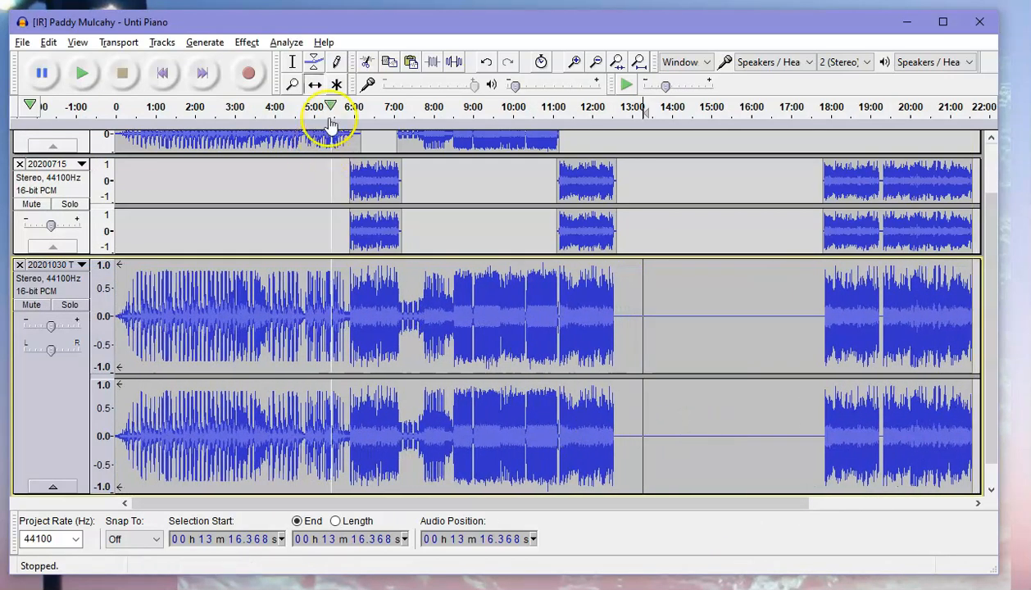
# Select the silent gap from about 12:37 to 17:50 in the imported track and delete it.
pyautogui.click(292, 62)
pyautogui.moveTo(617, 431); pyautogui.dragTo(819, 437)
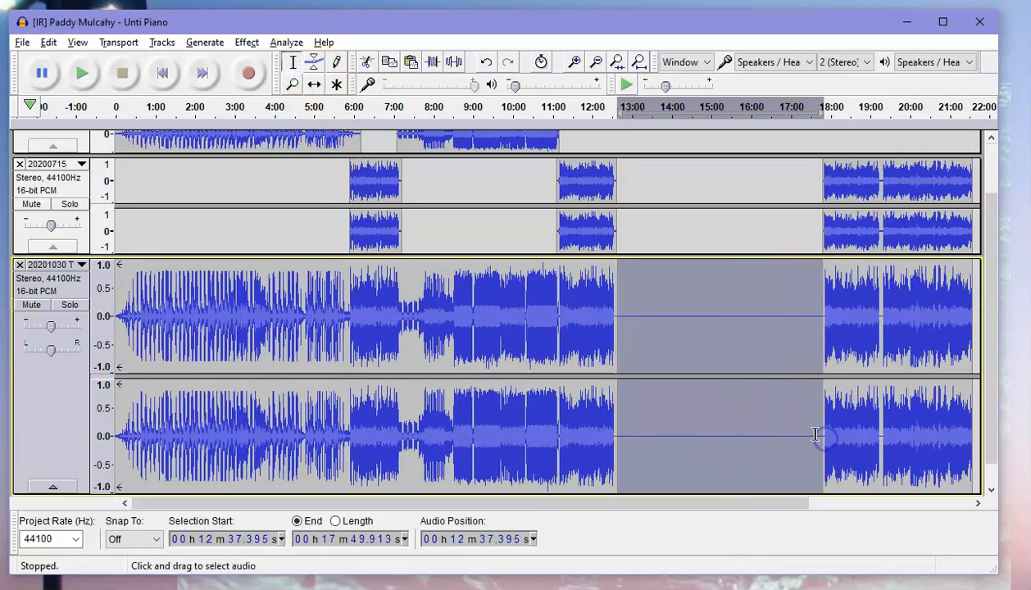
pyautogui.press('Delete')
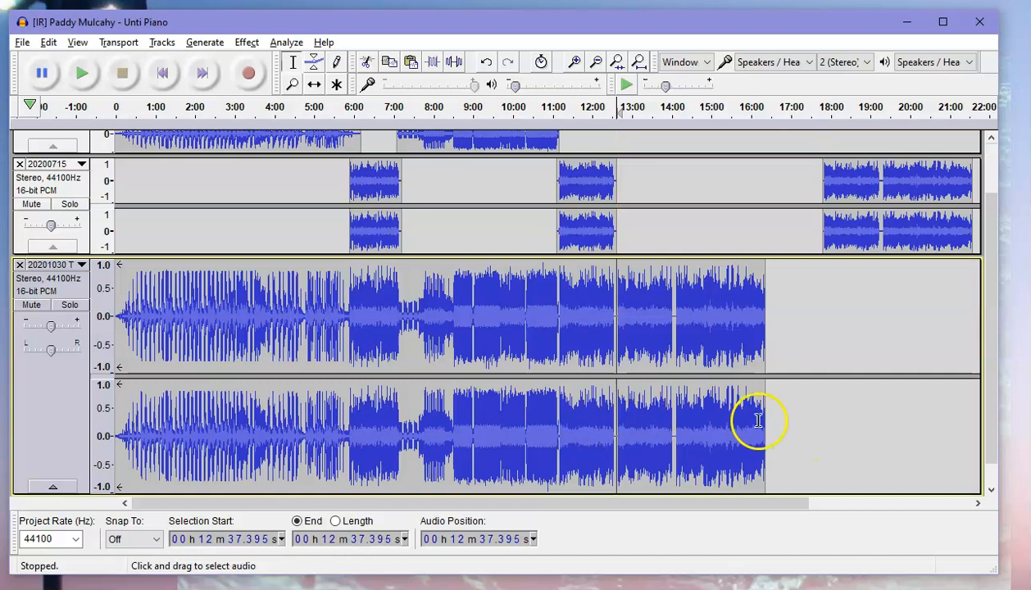